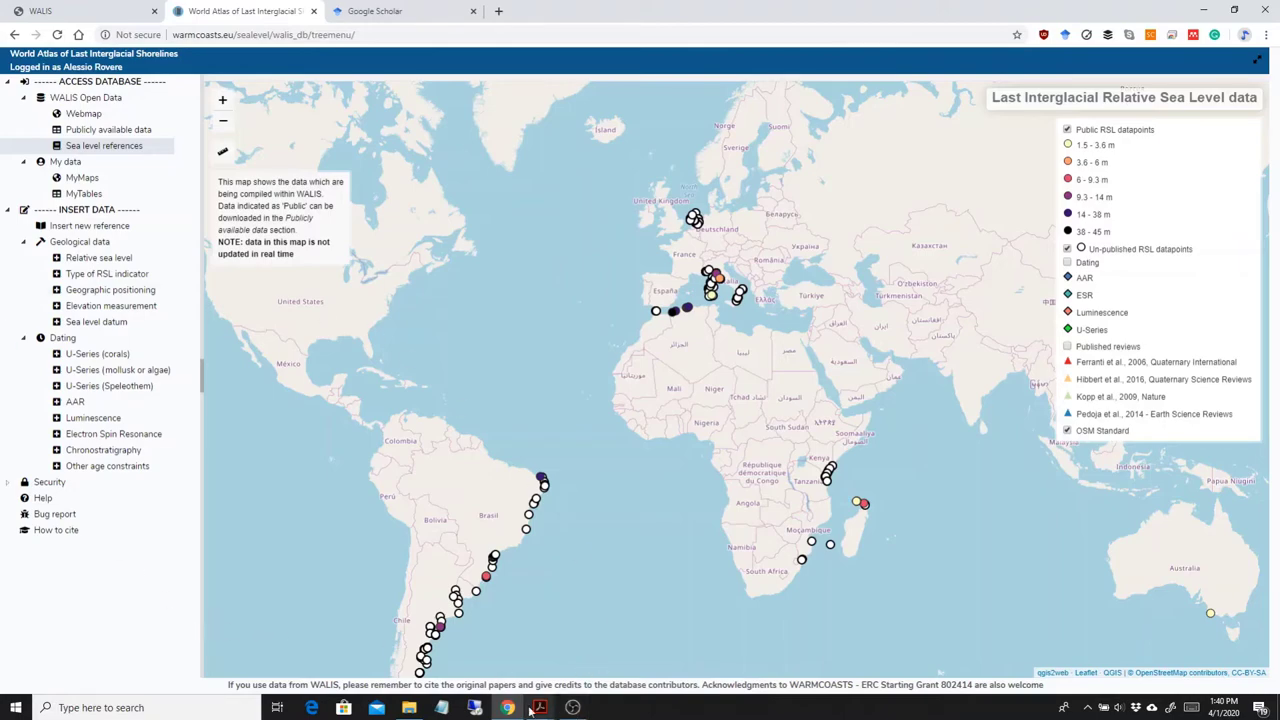
Glance at the Lorscheid_2017_PPP.pdf document, then return to WALIS.
click(541, 710)
click(488, 662)
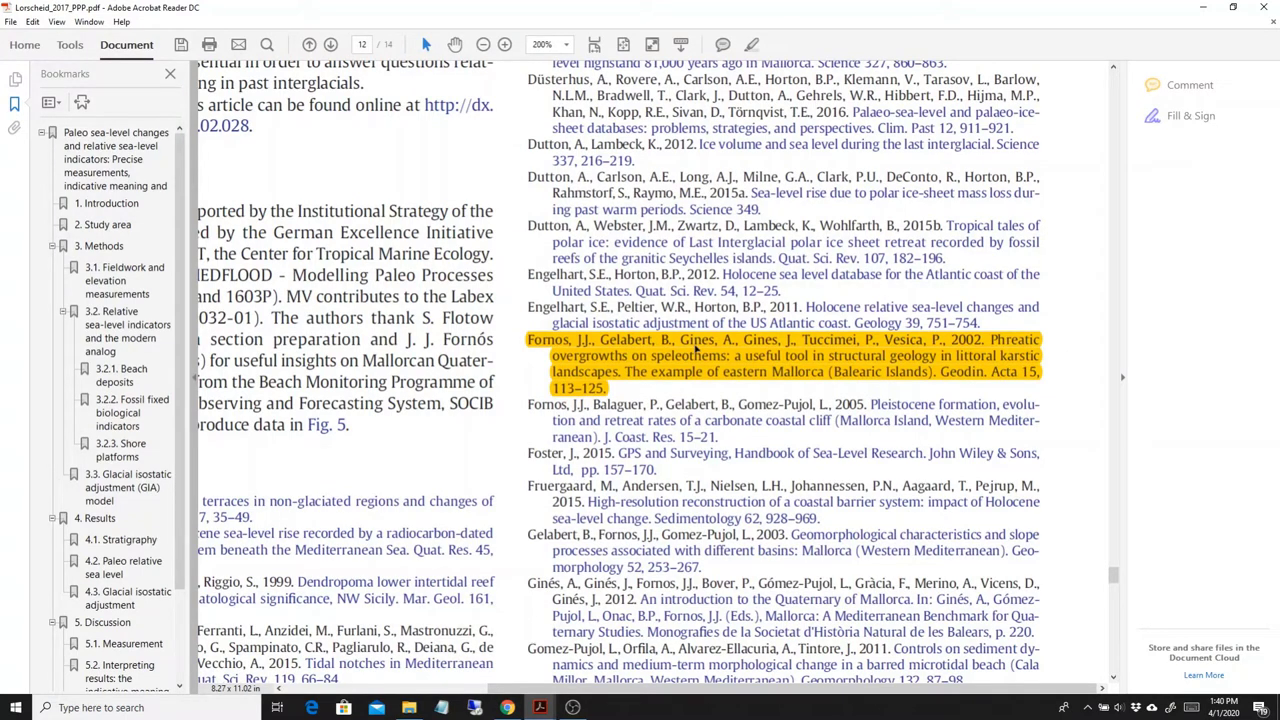
click(1205, 8)
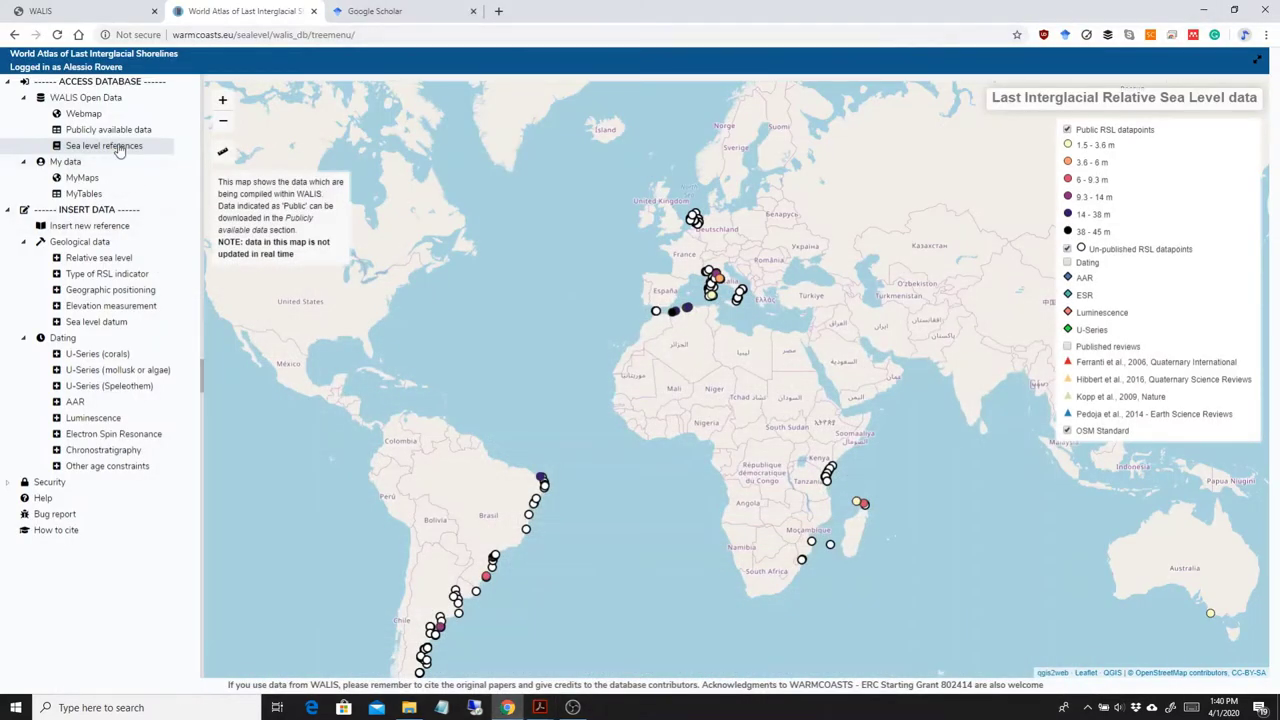
Search the sea level references' full reference field for 'Fornos'.
click(119, 147)
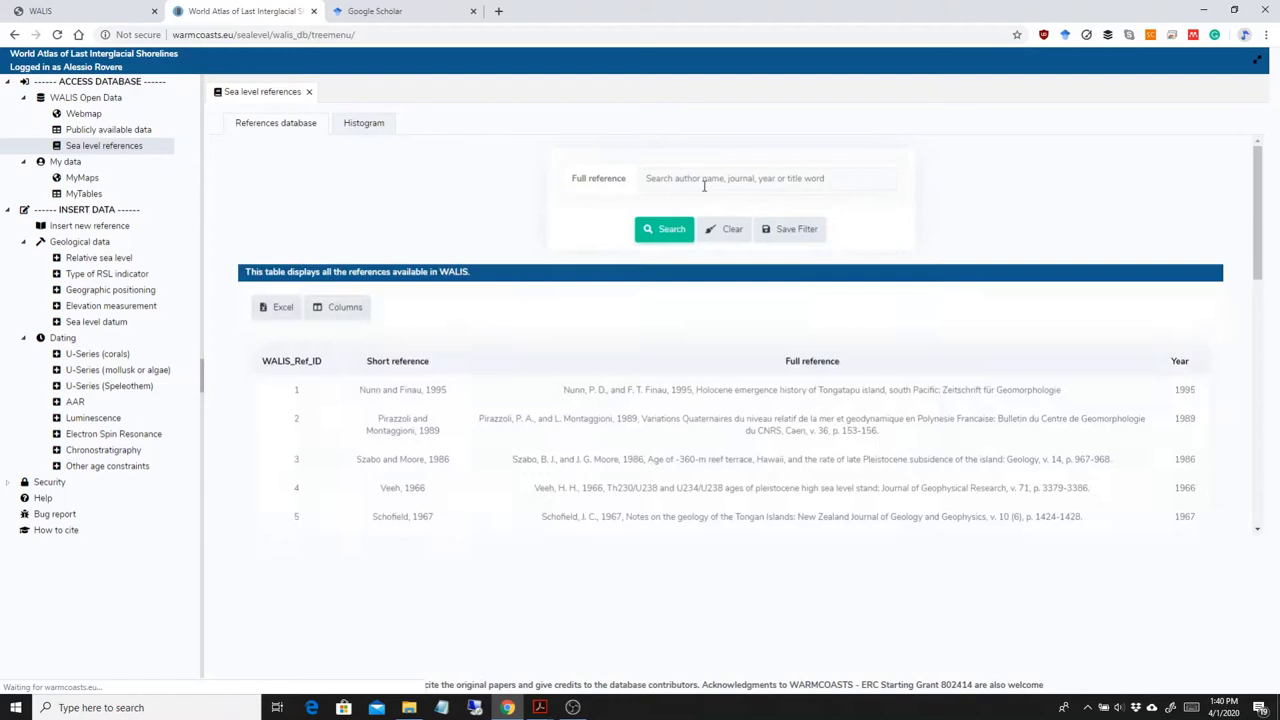
click(690, 178)
text(Forn)
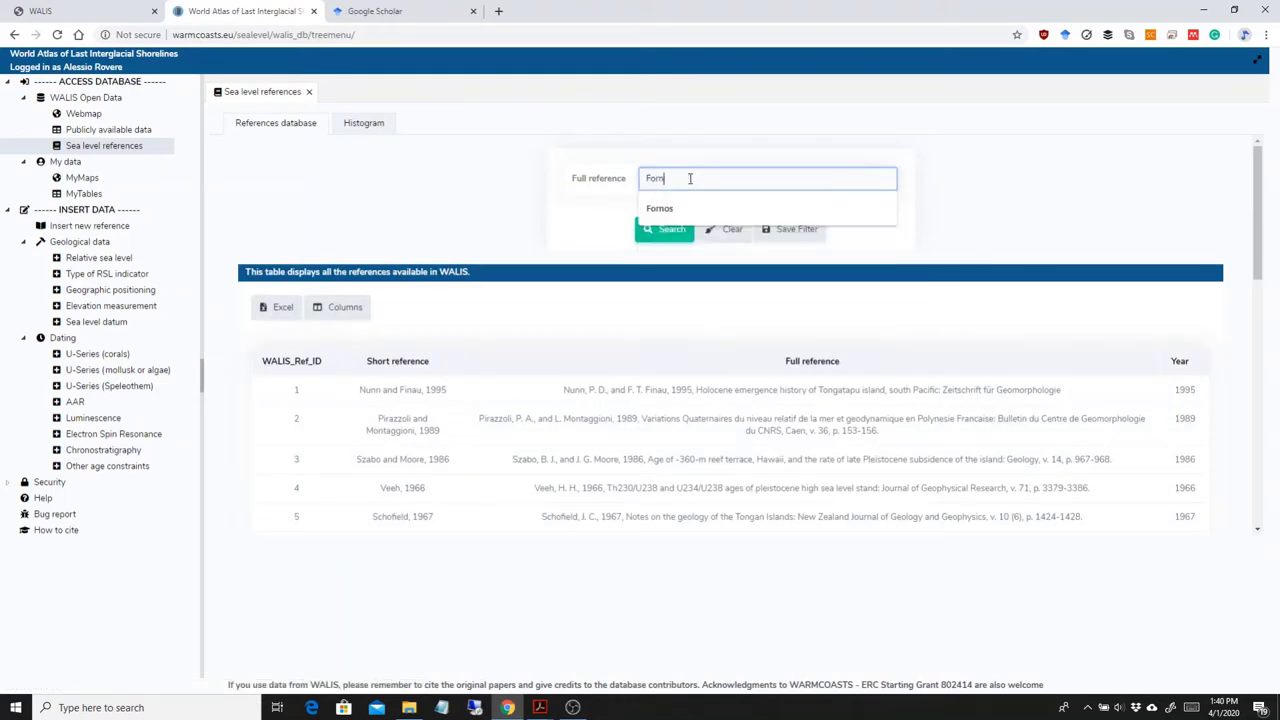
text(os)
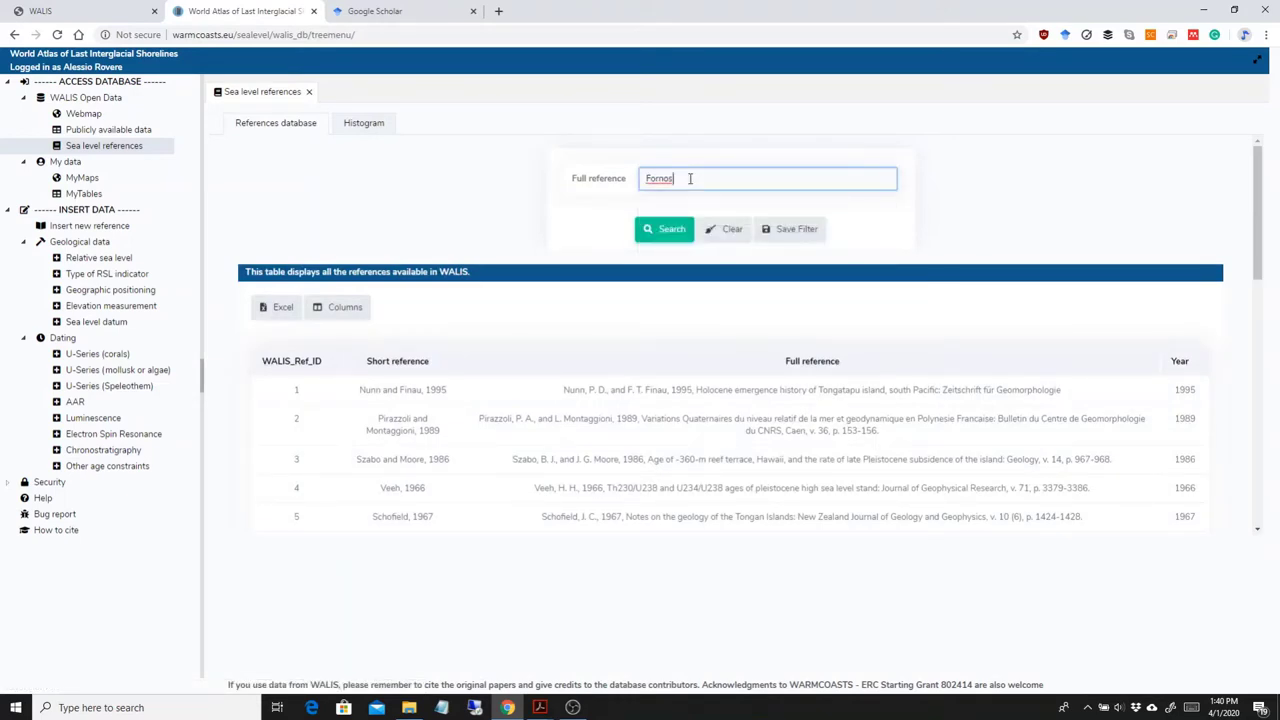
click(670, 232)
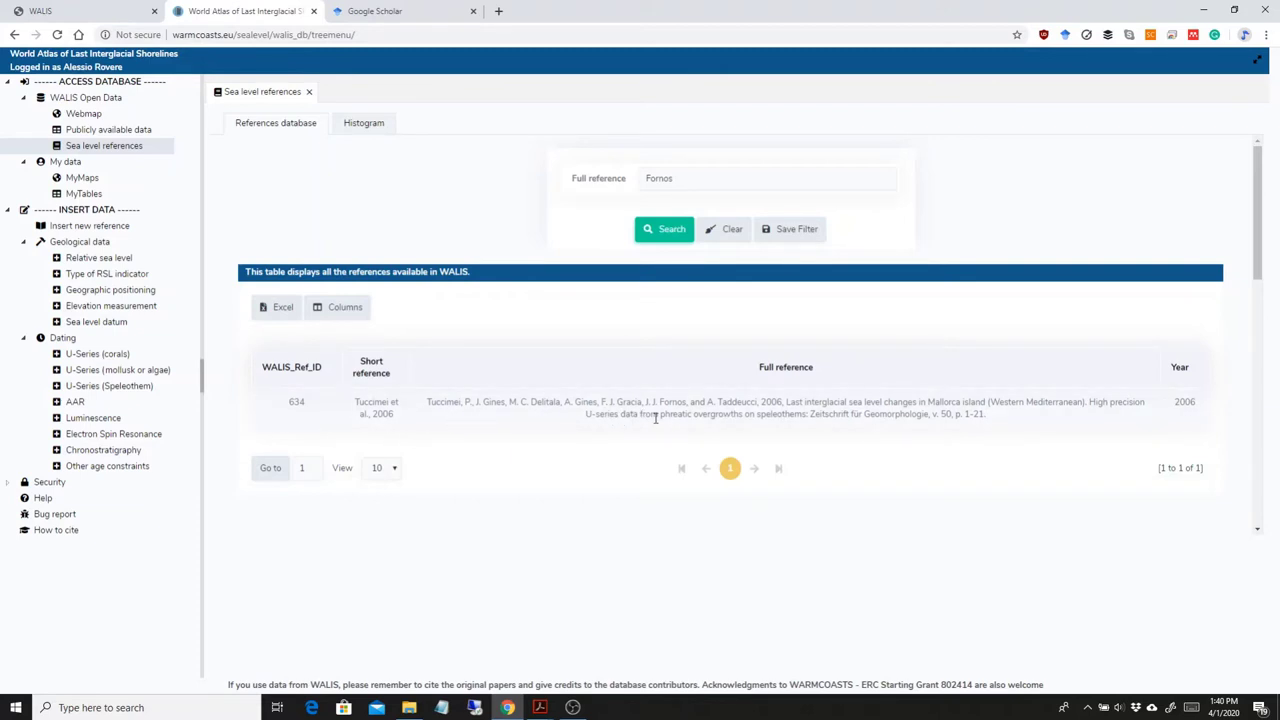
Clear the Fornos filter, open Insert new reference and Relative sea level, and add a blank reference.
click(725, 232)
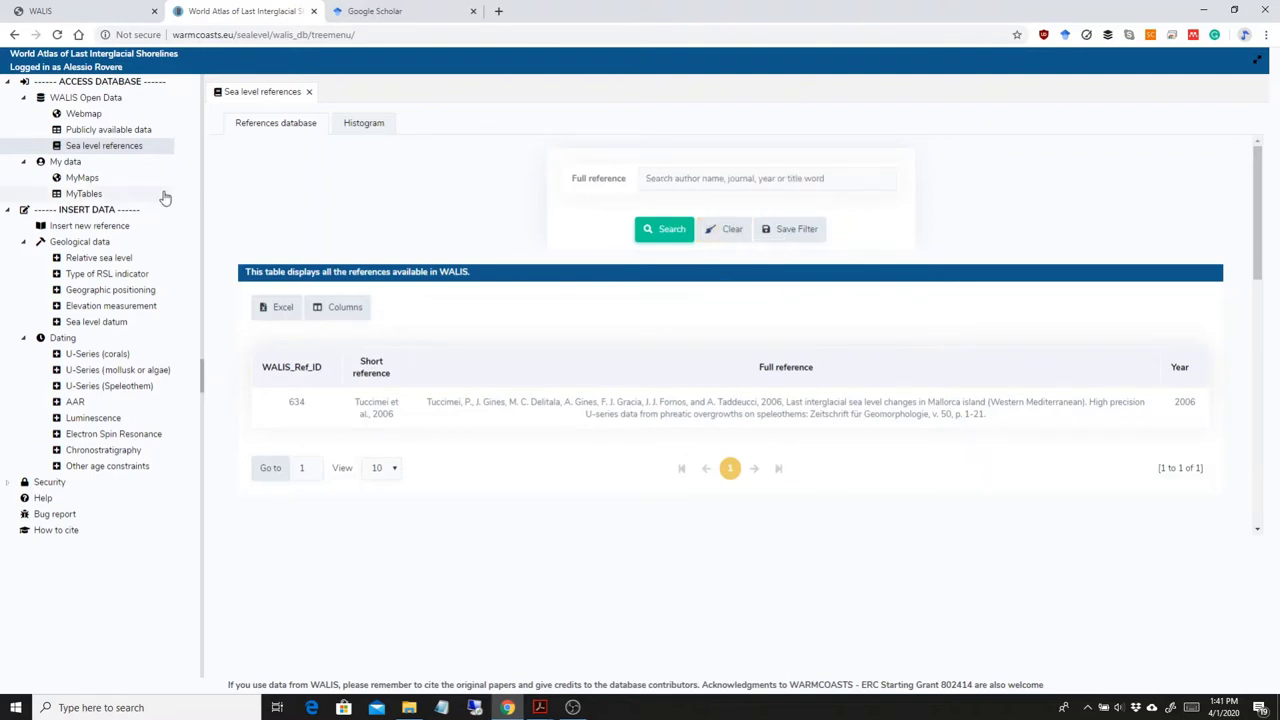
click(99, 229)
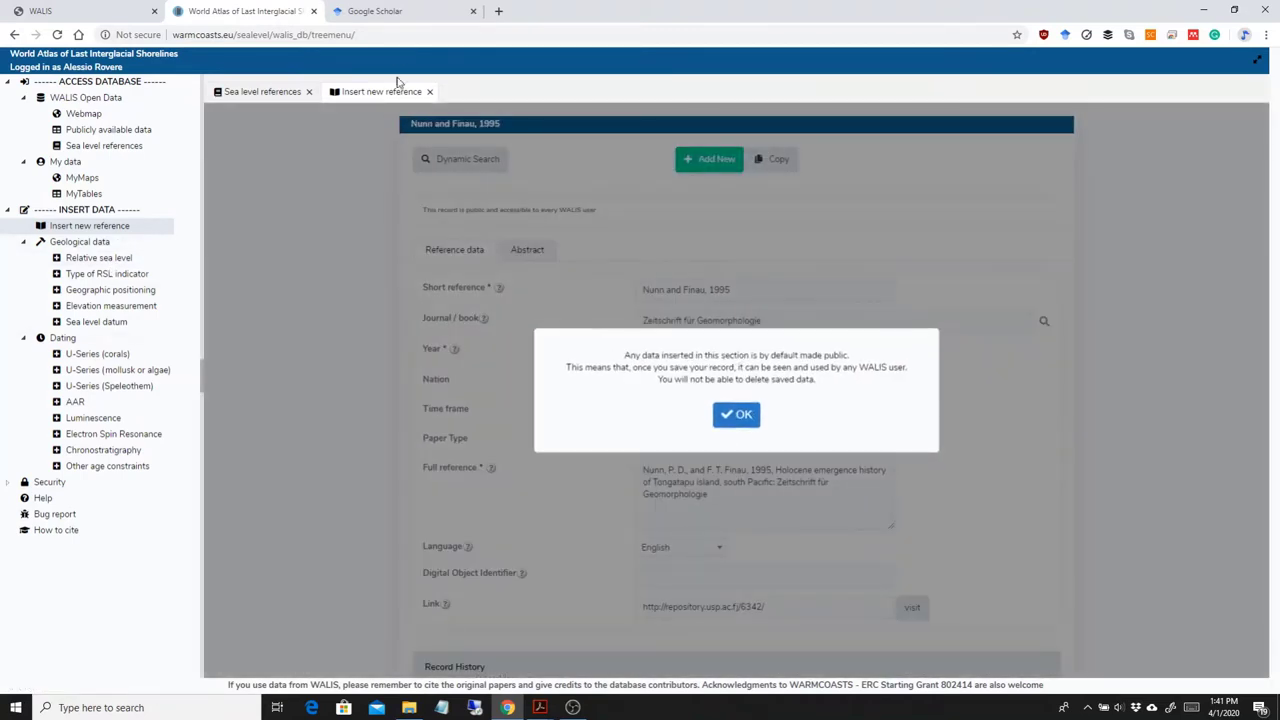
click(742, 416)
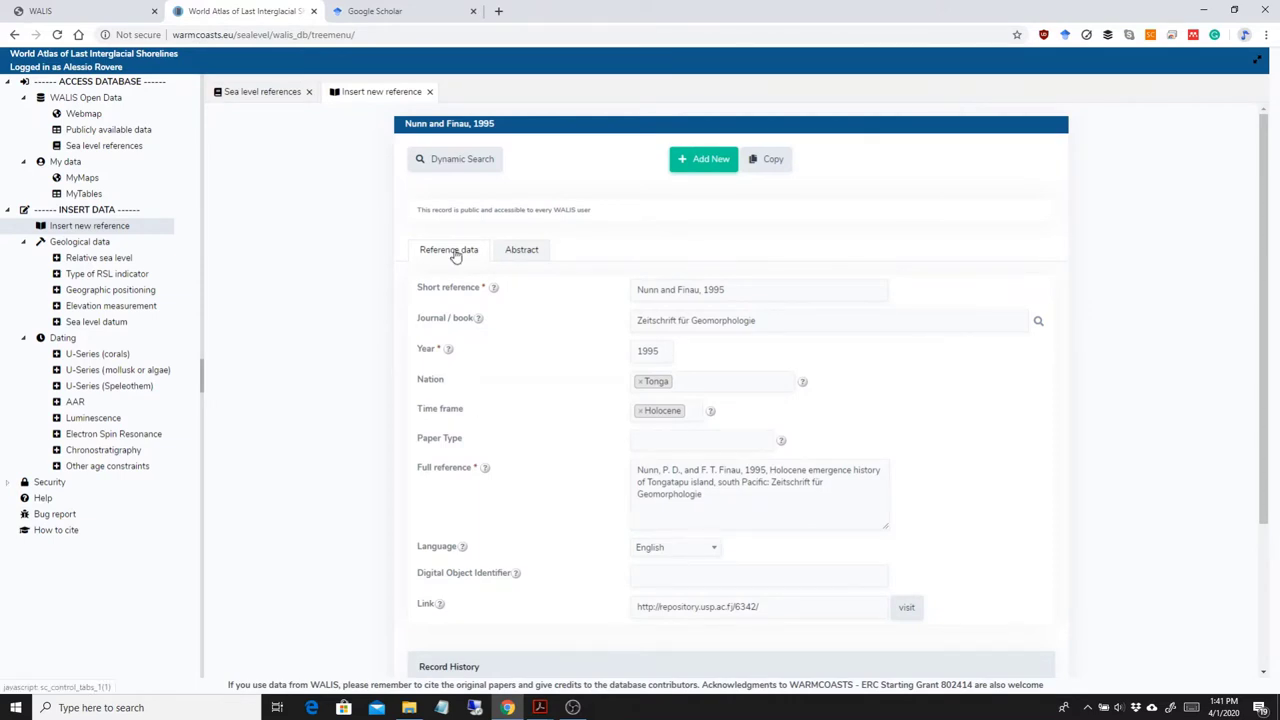
click(115, 262)
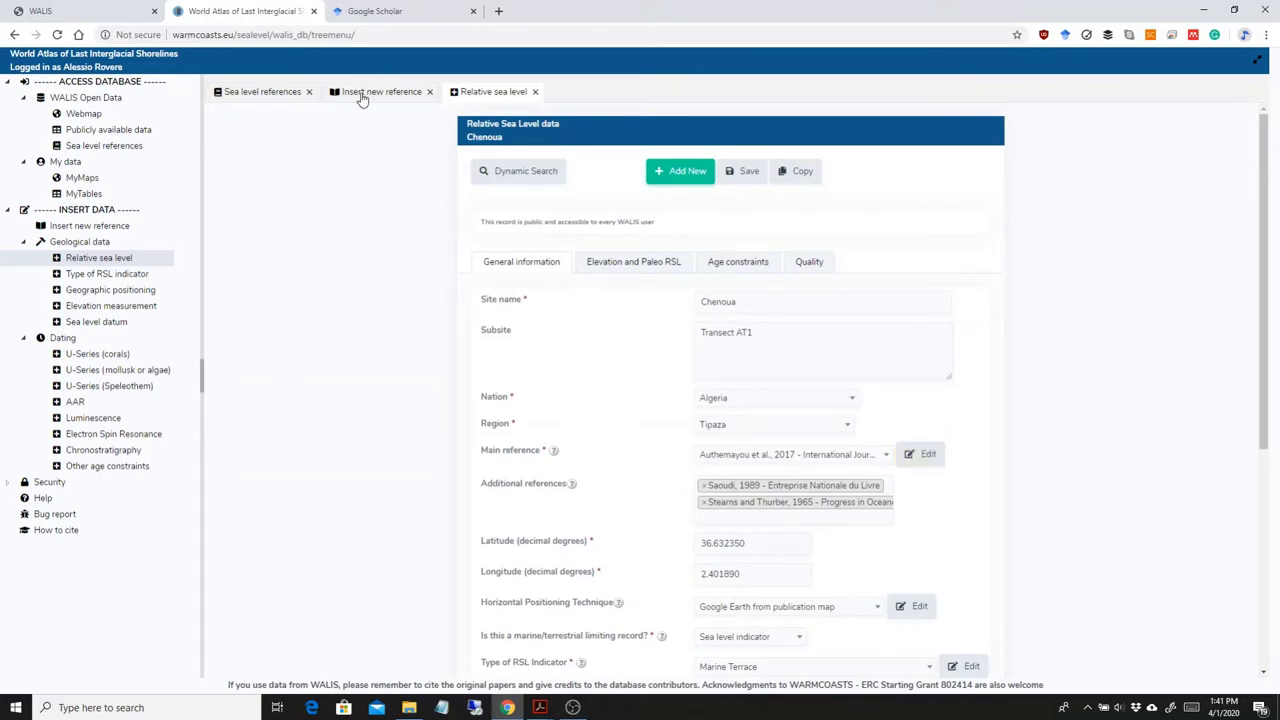
click(363, 92)
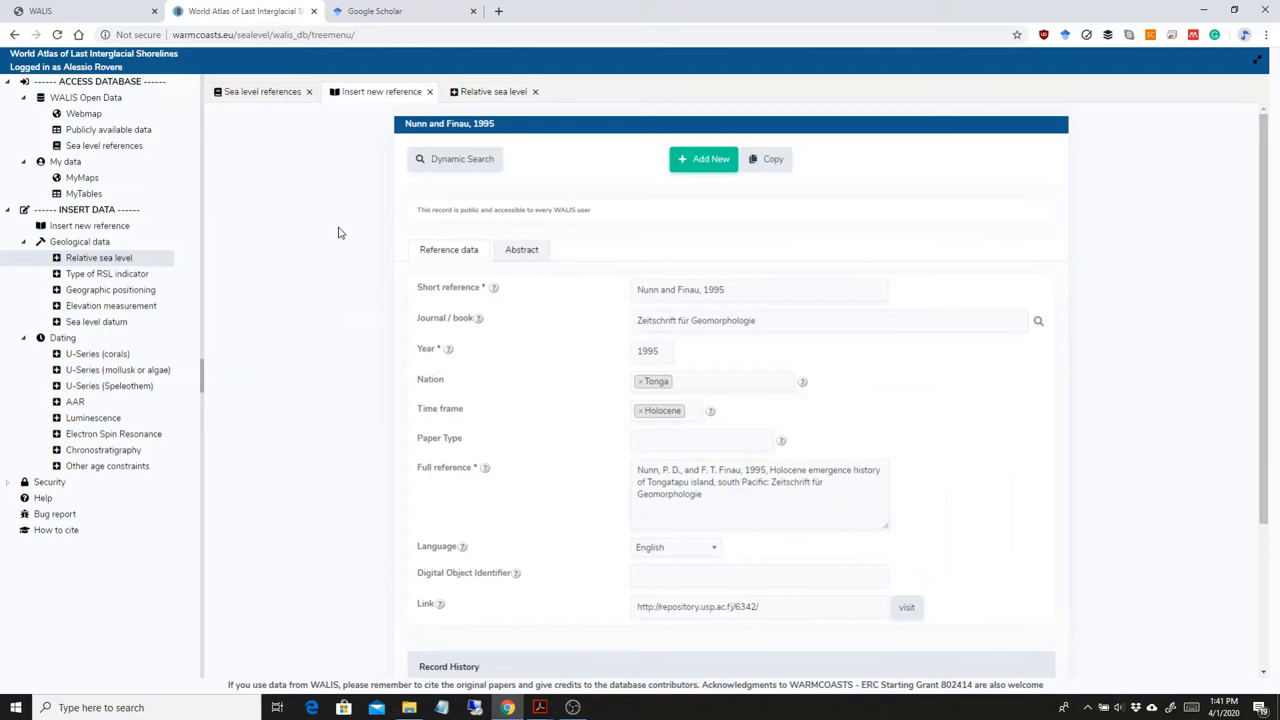
click(704, 162)
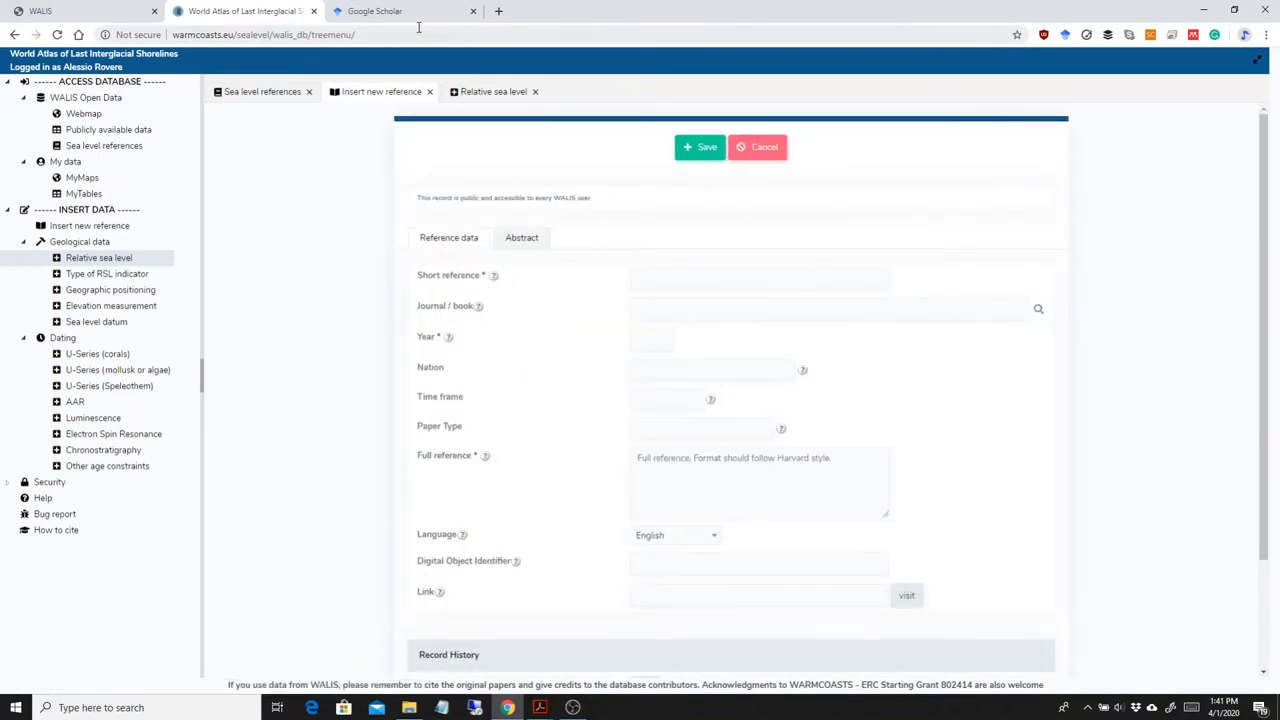
Search Google Scholar for the Fornós 2002 citation pasted from the Lorscheid PDF.
click(388, 18)
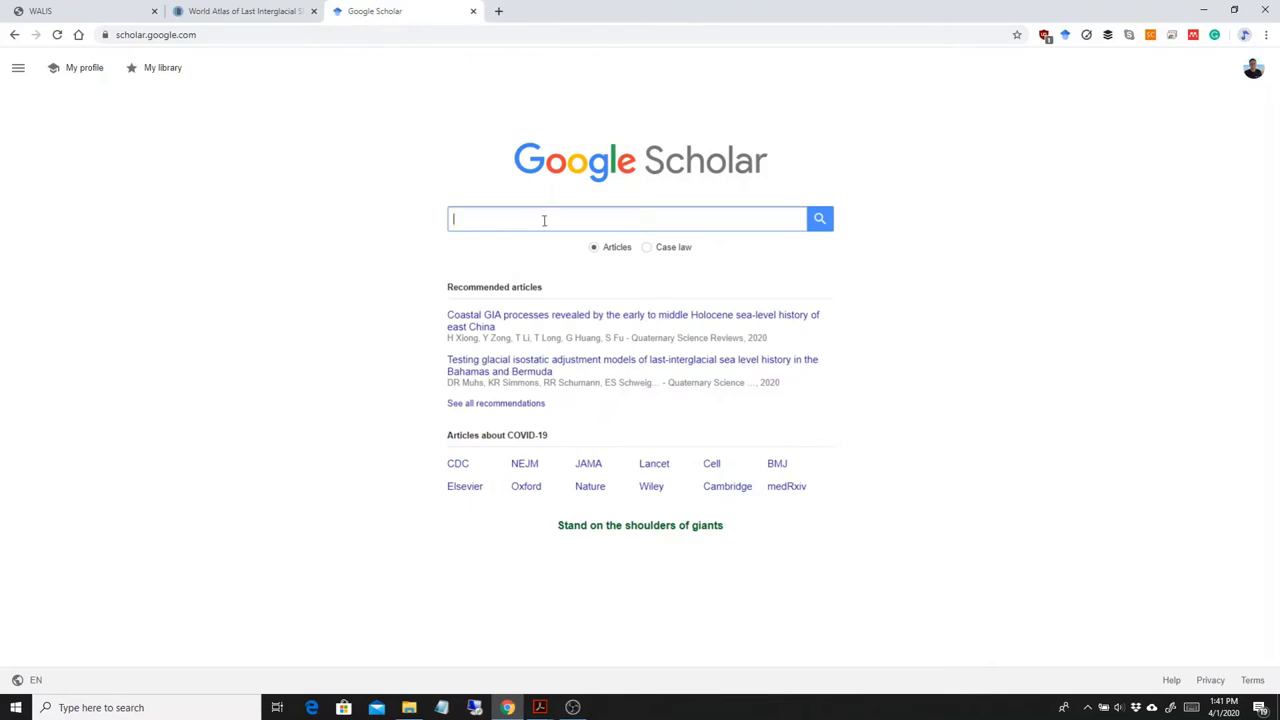
mouse_move(539, 707)
click(470, 655)
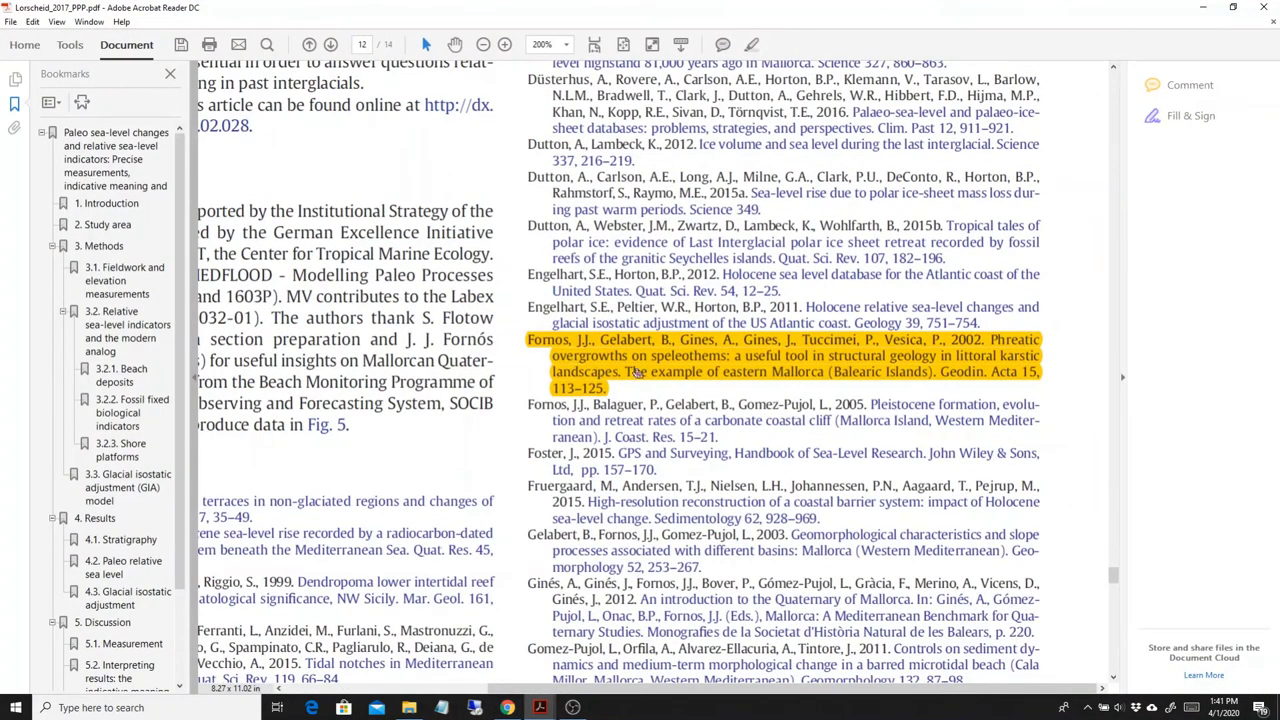
click(1203, 7)
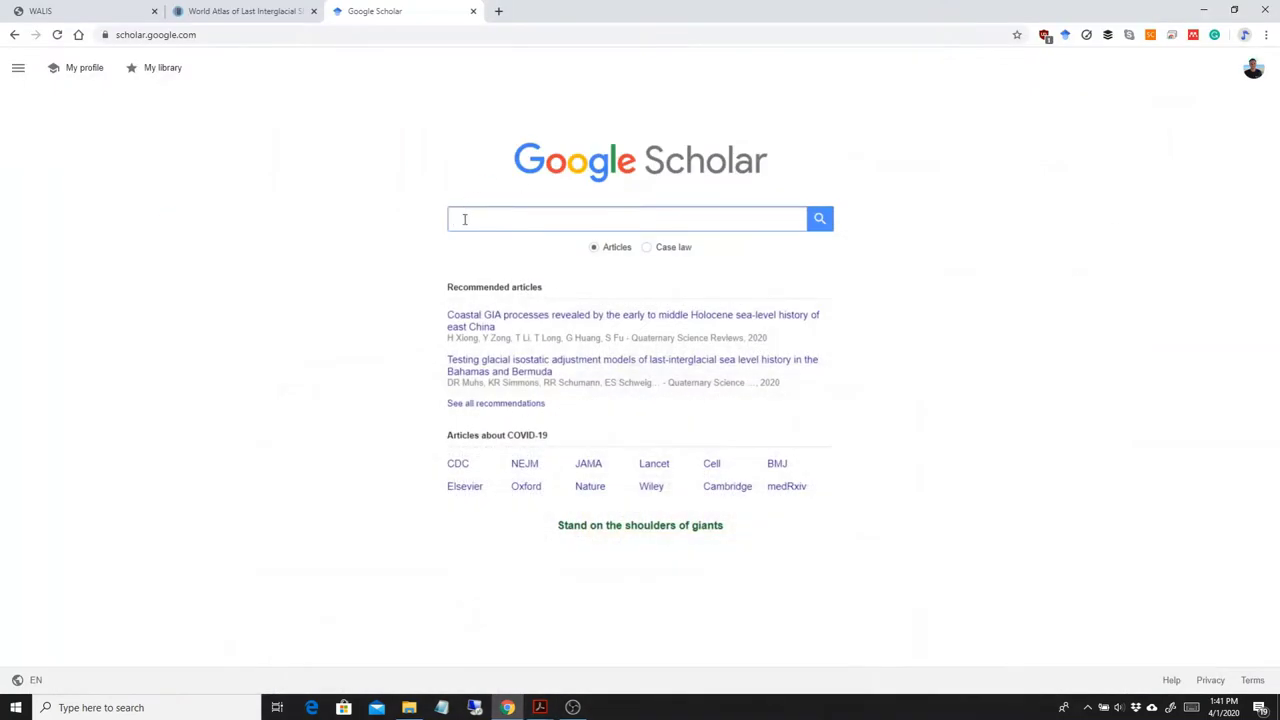
click(465, 219)
text(Fornos, J.J., Gelabert, B., Gines, A., Gines, J., Tuccimei, P., Vesica, P., 2002. Phreatic overgrowths on speleothems: a useful tool in structural geology in littoral karstic landscapes. The example of eastern Mallorca (Balearic Islands). Geodin. Acta 15, 113–125.)
key(Return)
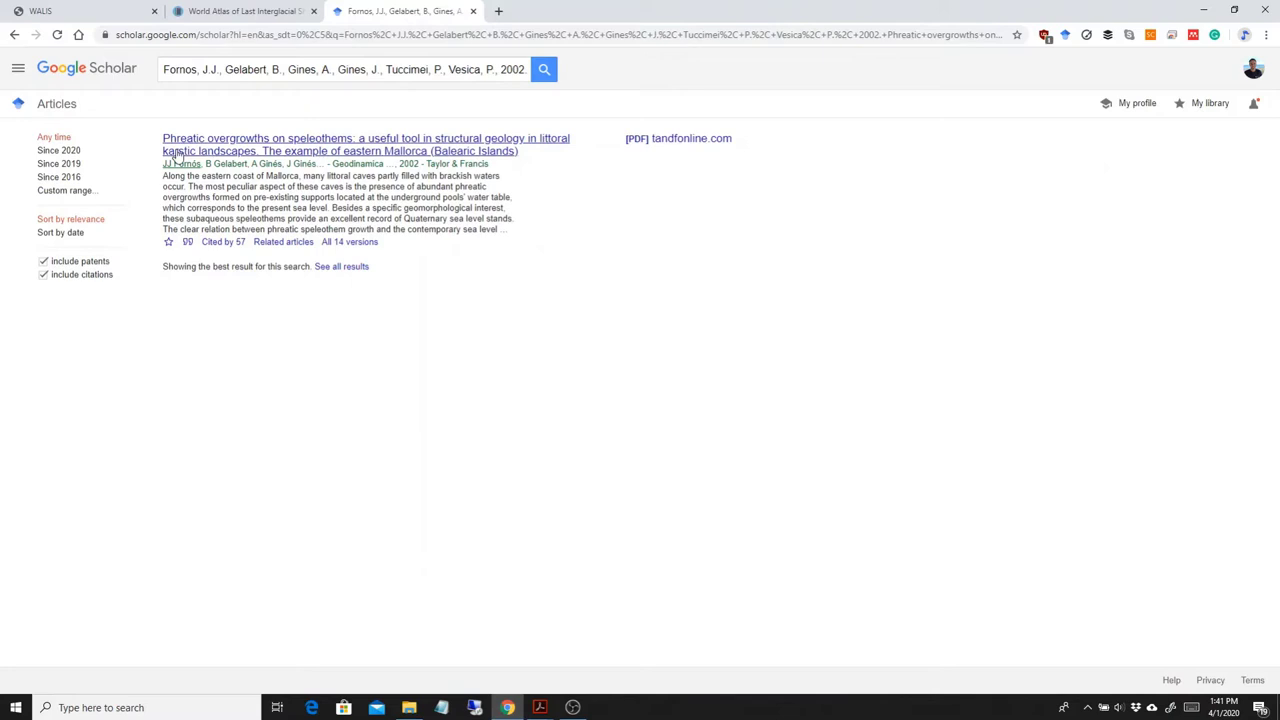
Copy the Harvard-style citation of the Fornós et al. 2002 paper.
click(189, 244)
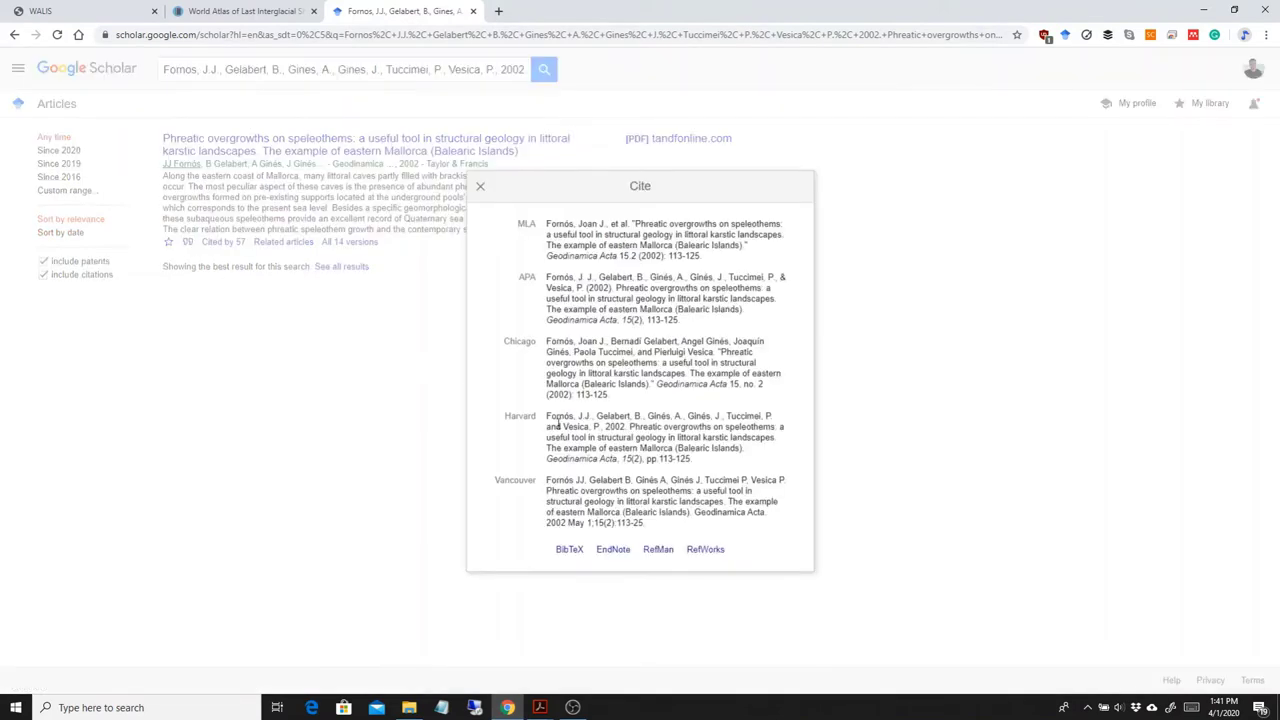
click(580, 414)
key(ctrl+c)
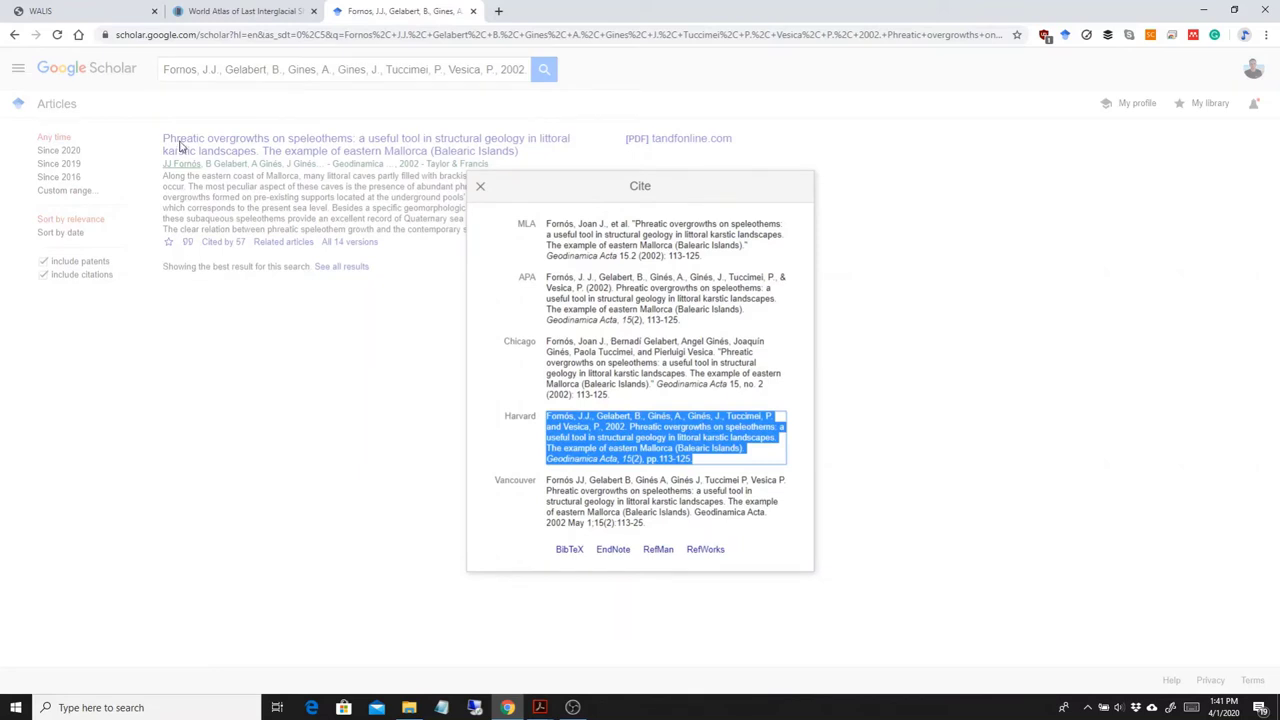
right_click(612, 424)
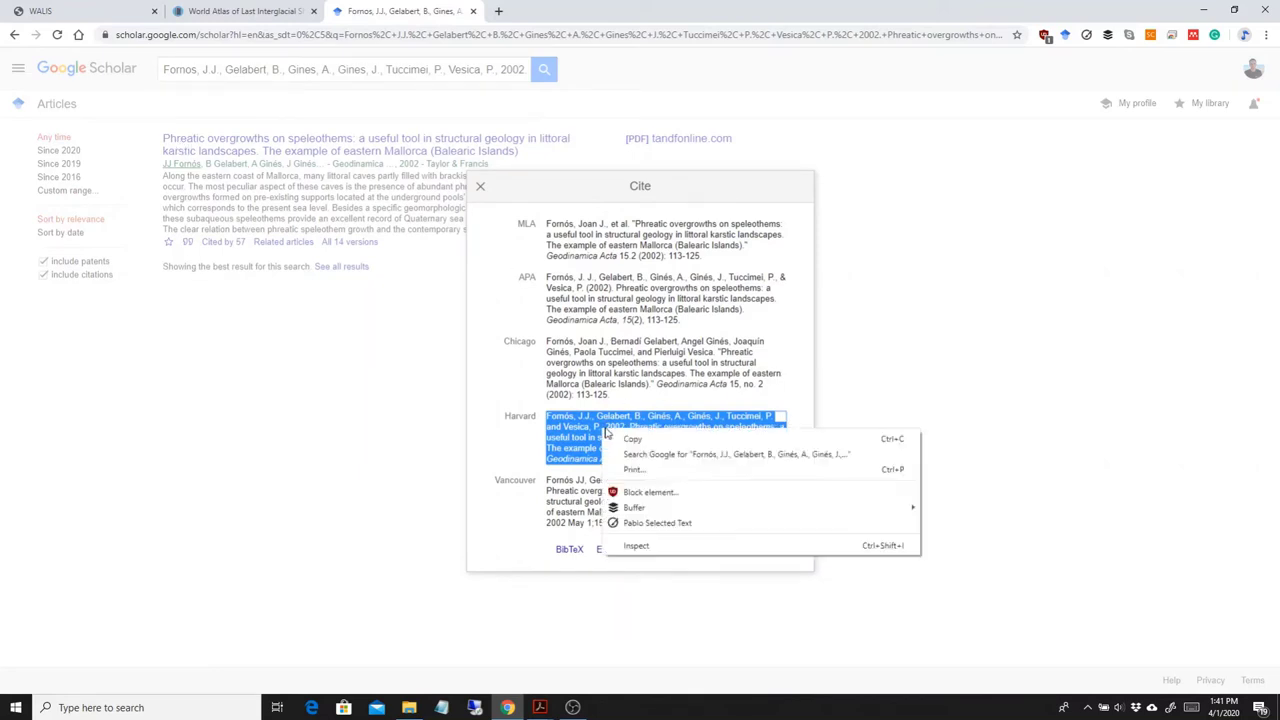
click(643, 437)
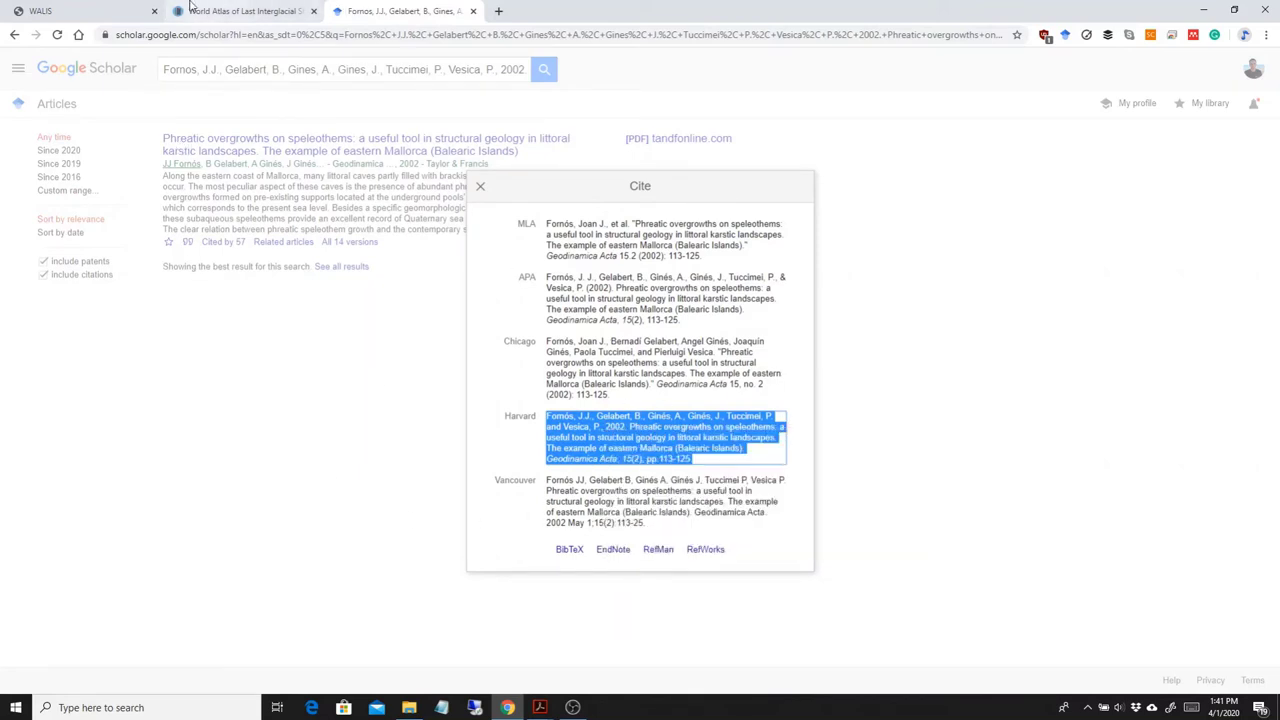
Paste the Harvard citation into the new reference's Full reference field.
click(240, 11)
click(659, 449)
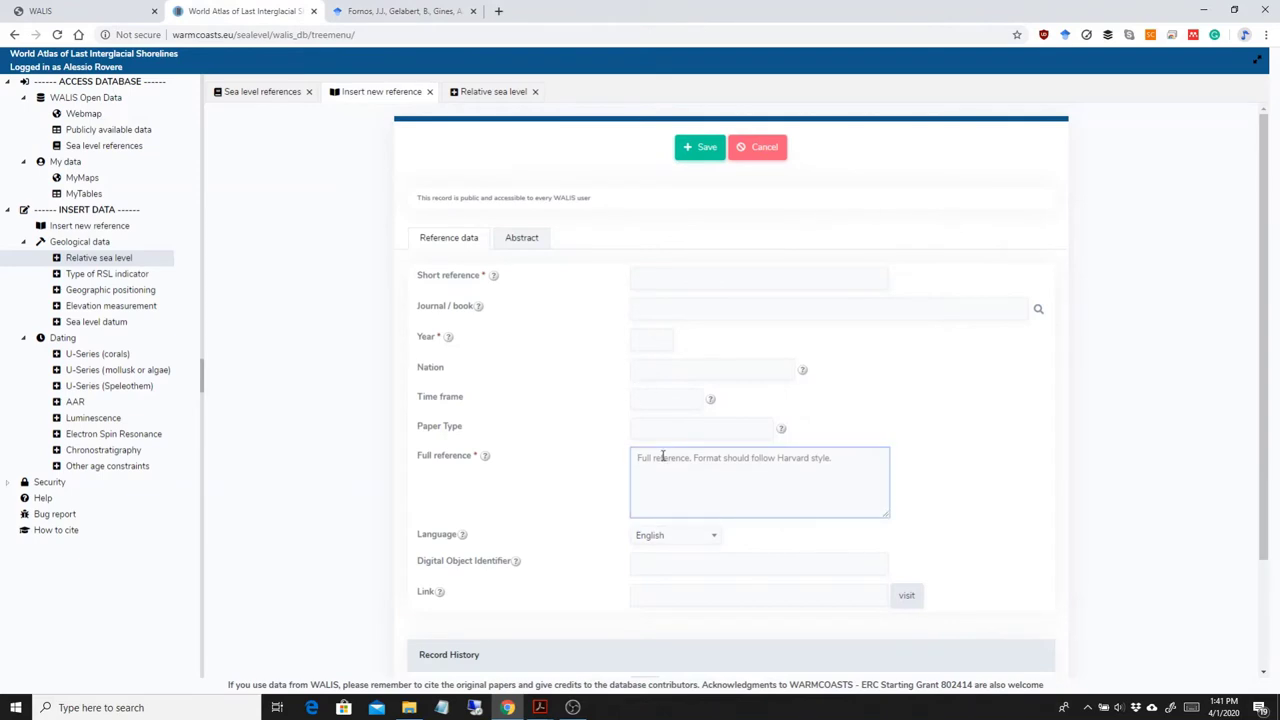
key(ctrl+v)
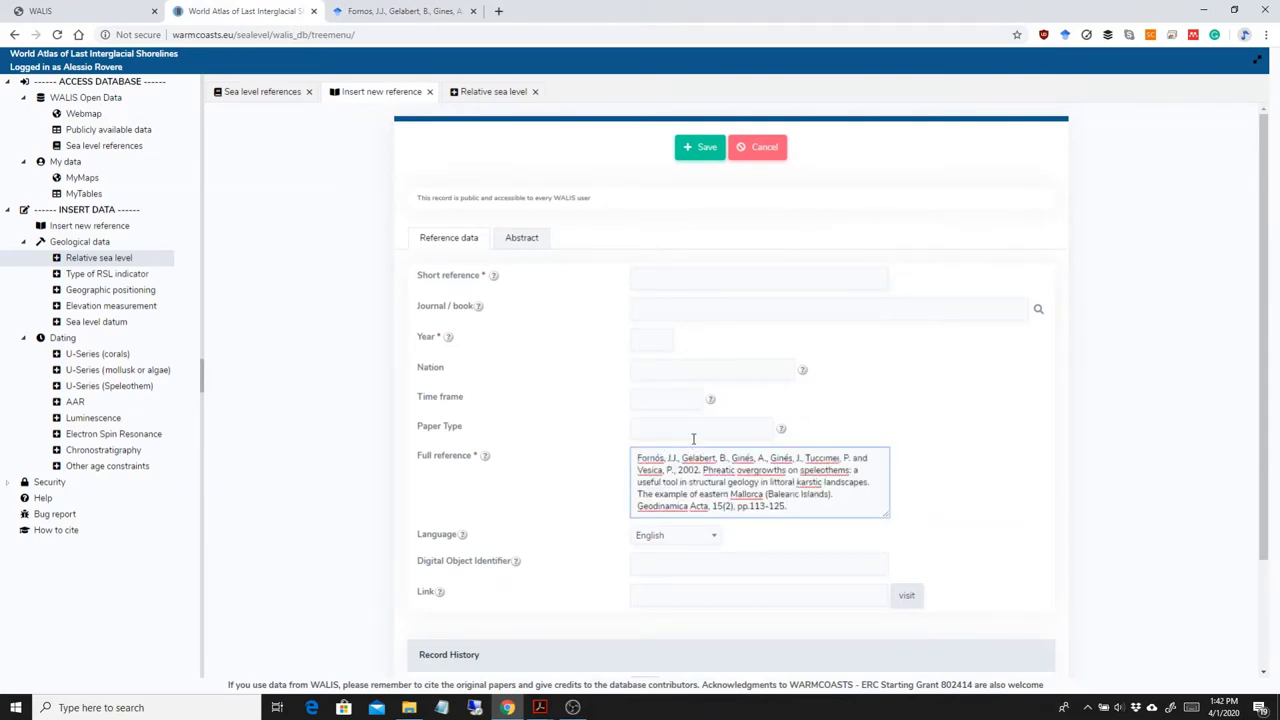
click(960, 497)
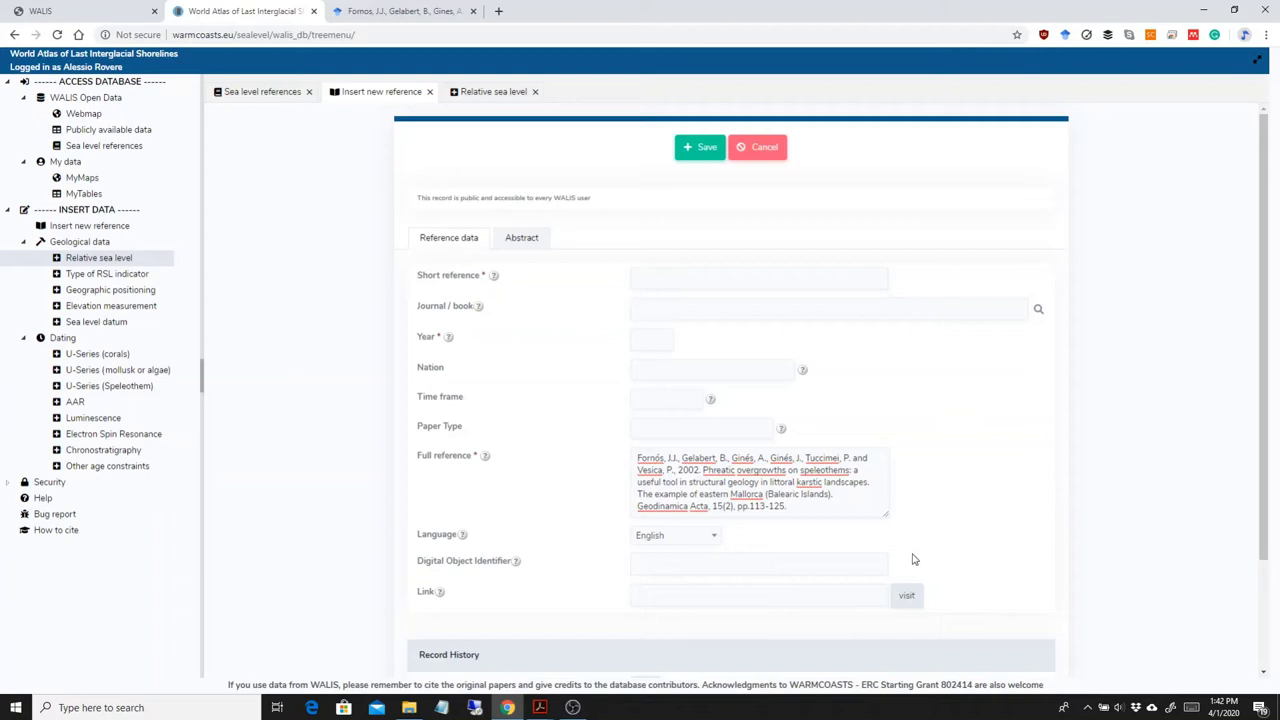
Enter 'Fornós et al., 2002' as the short reference.
click(648, 279)
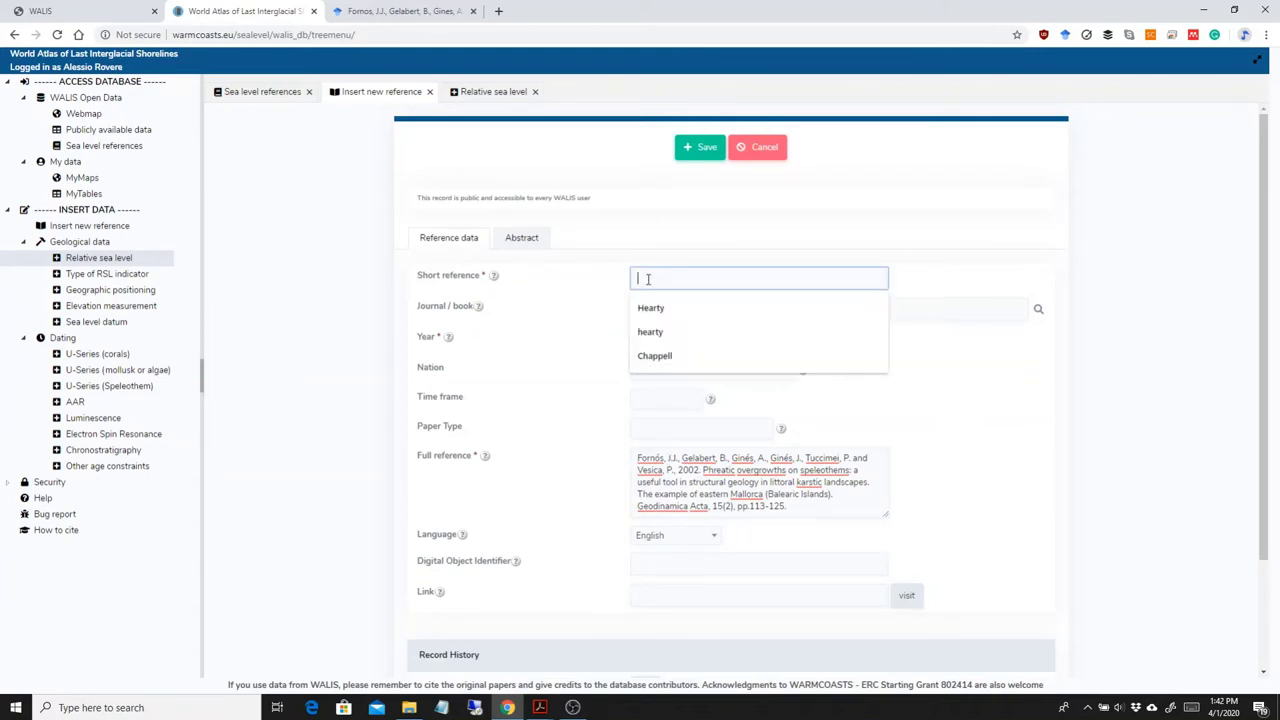
text(Fo)
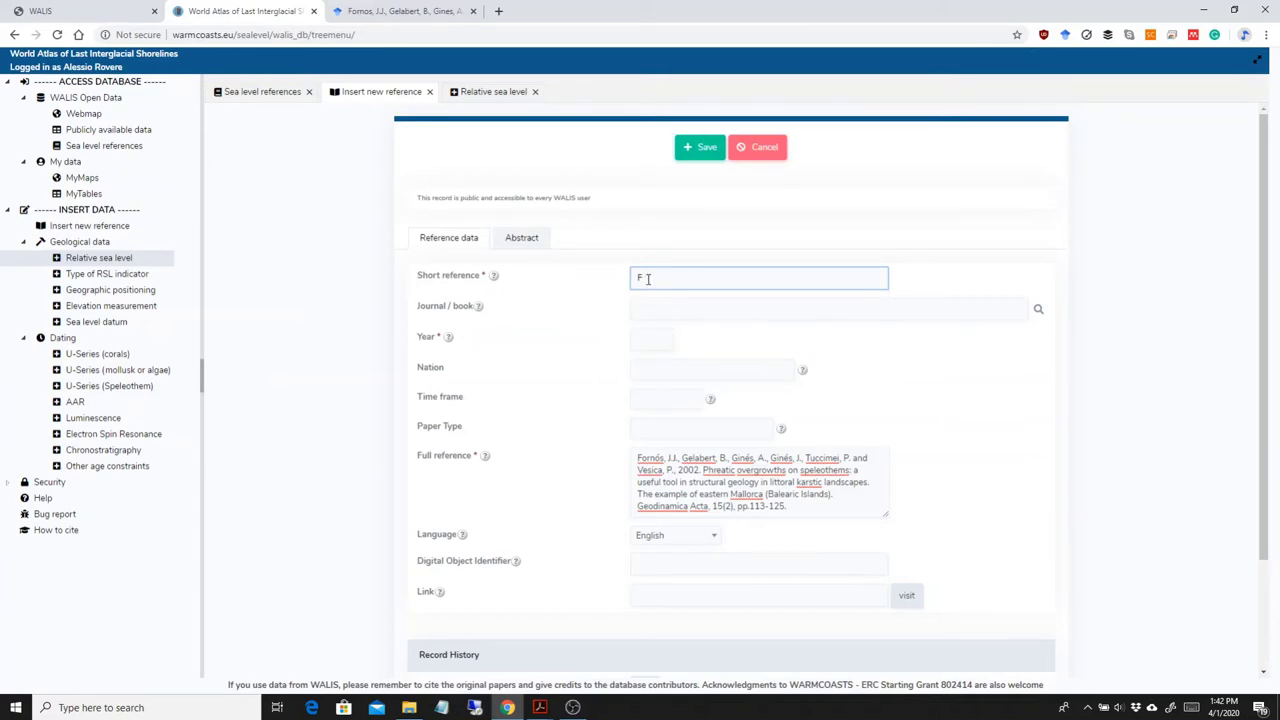
triple_click(650, 457)
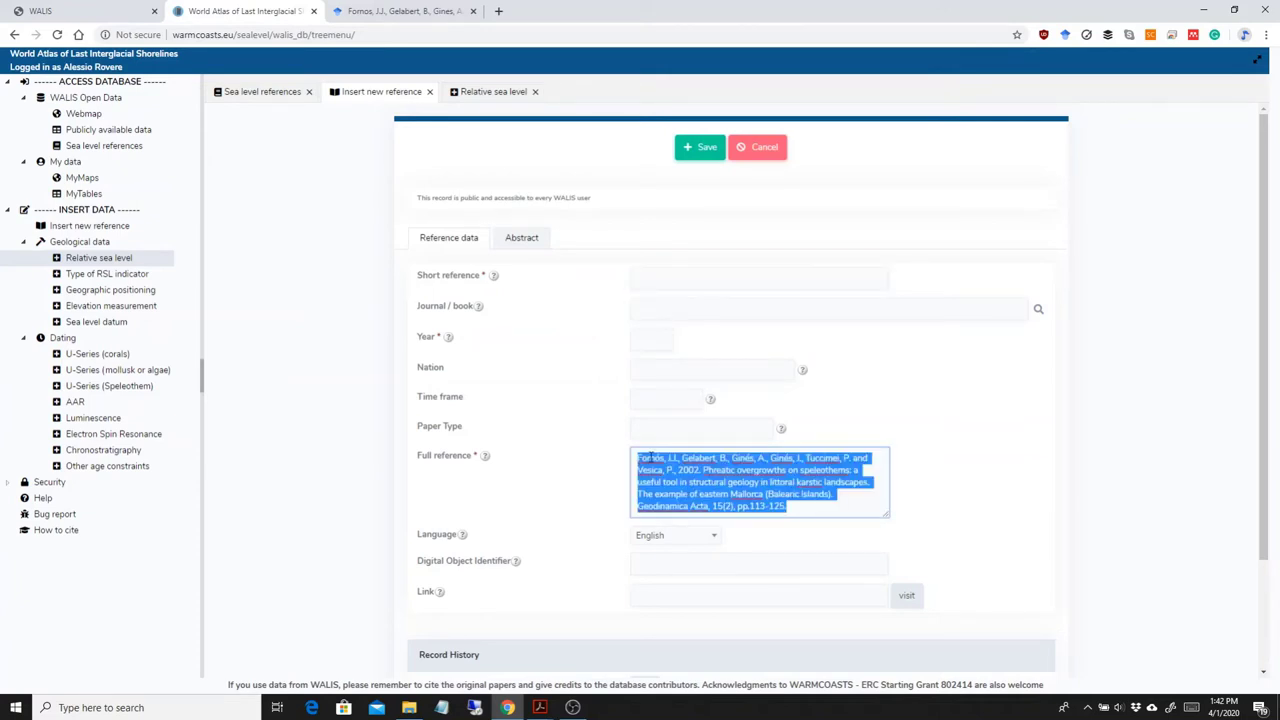
double_click(650, 457)
key(ctrl+c)
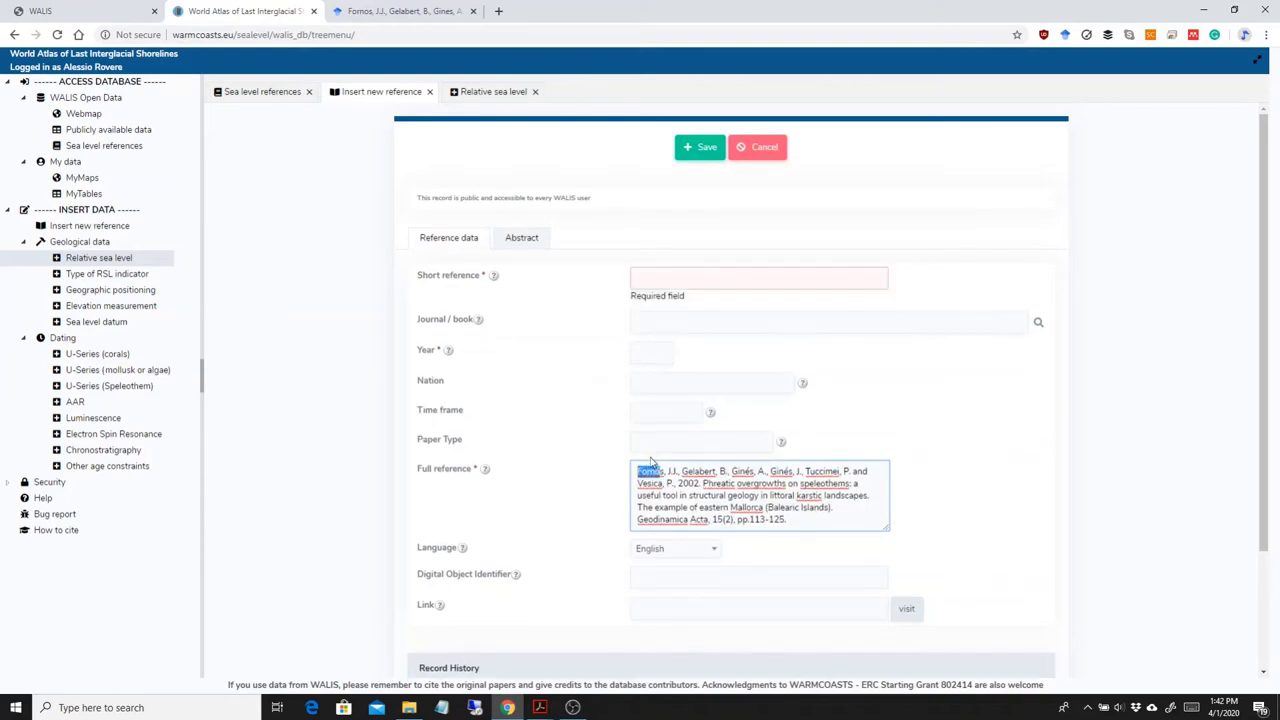
click(668, 277)
key(ctrl+v)
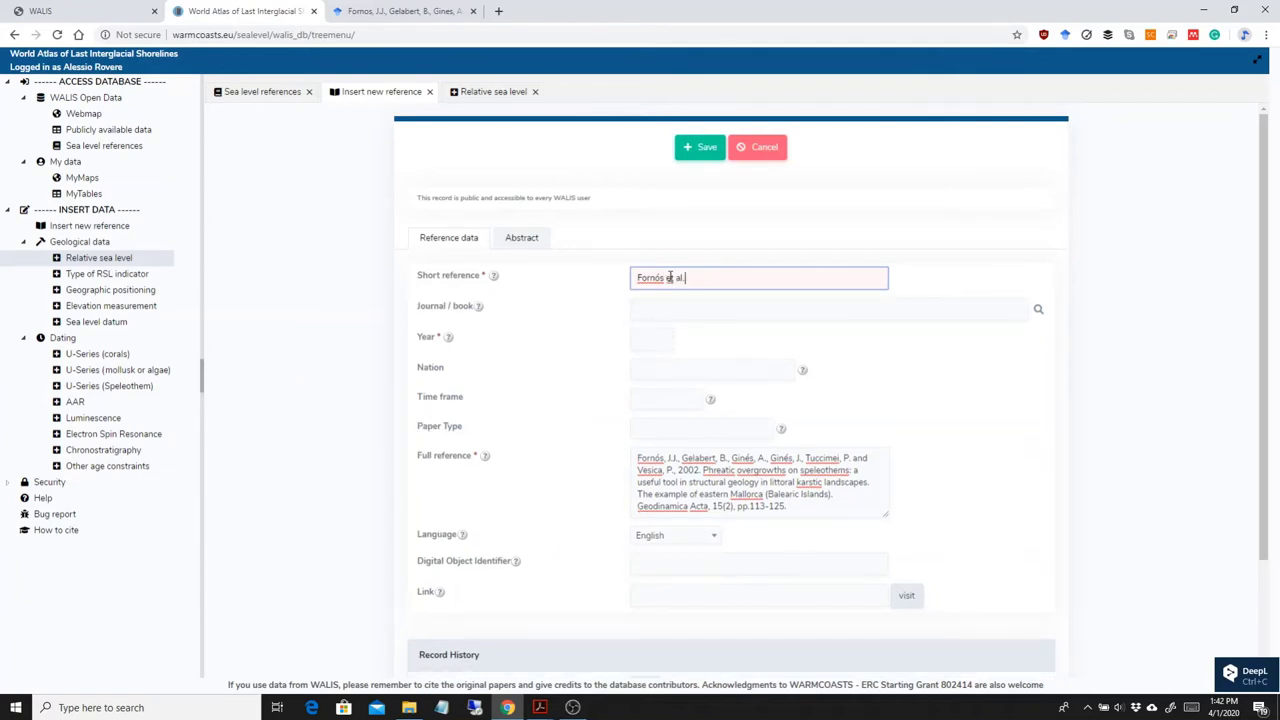
text(et al., 200)
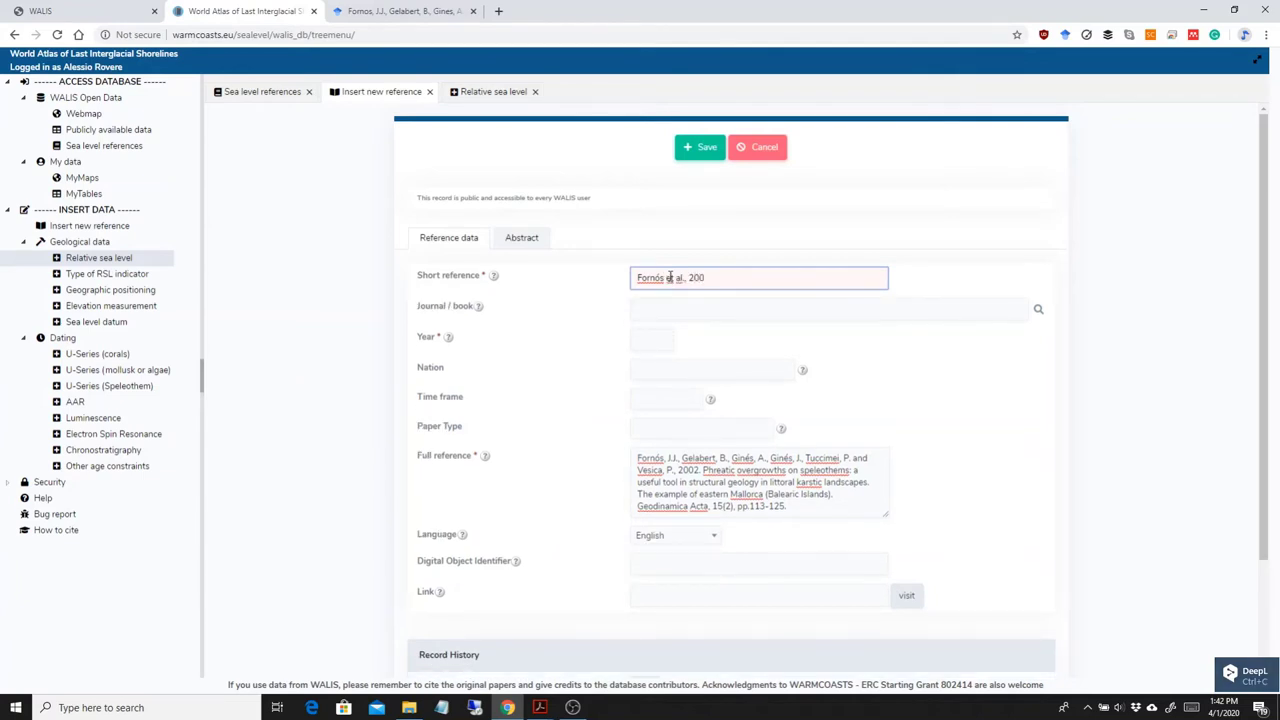
text(2)
key(Tab)
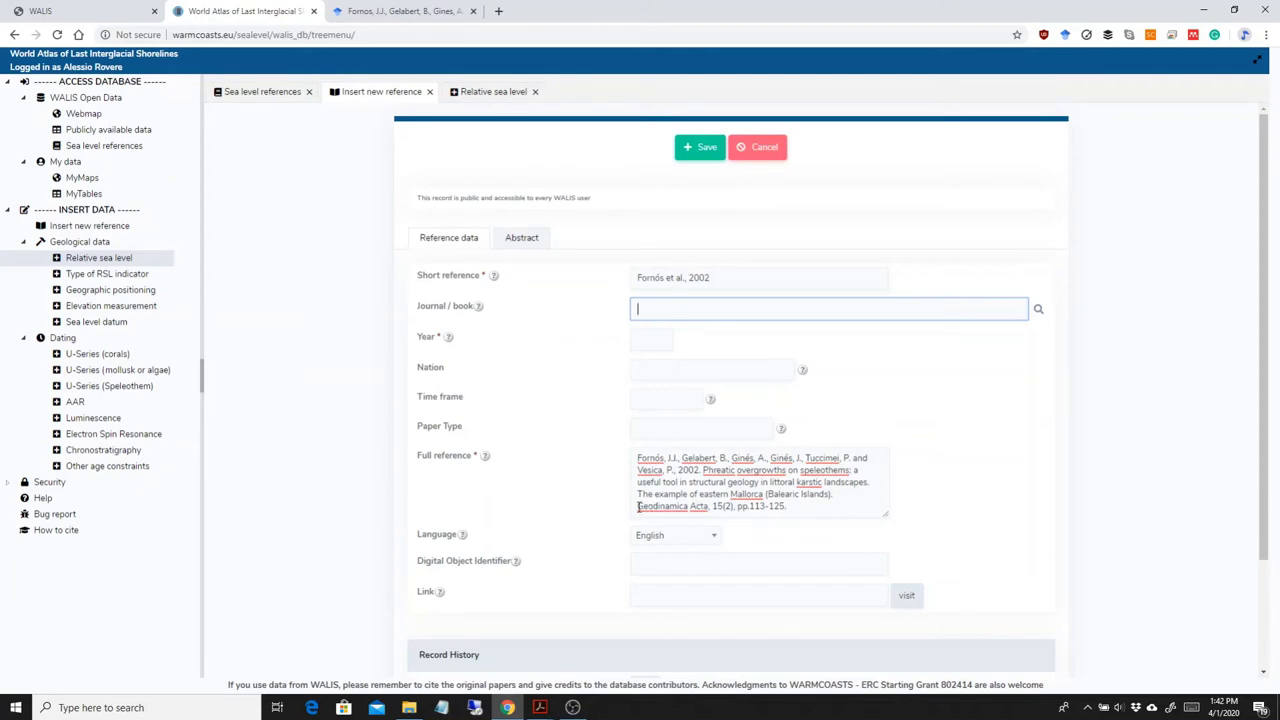
triple_click(639, 507)
Set the reference's journal to Geodinamica Acta.
click(685, 507)
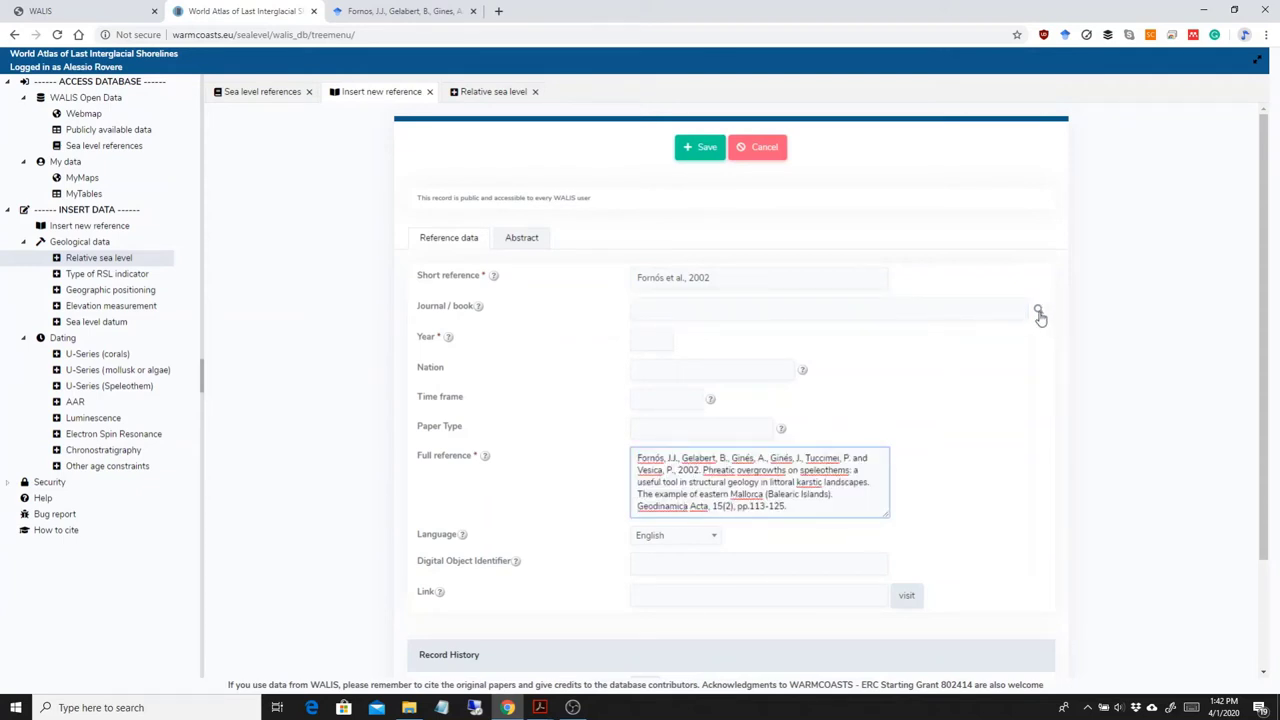
click(1036, 312)
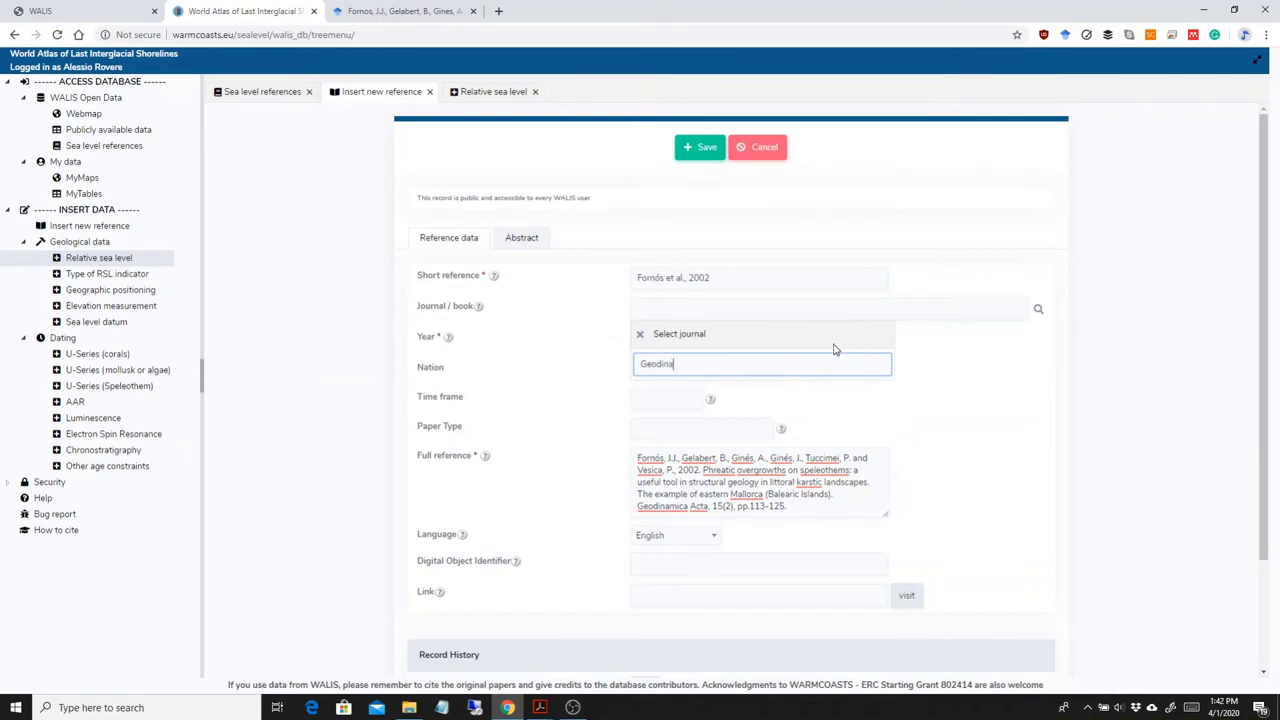
text(Geodinamica)
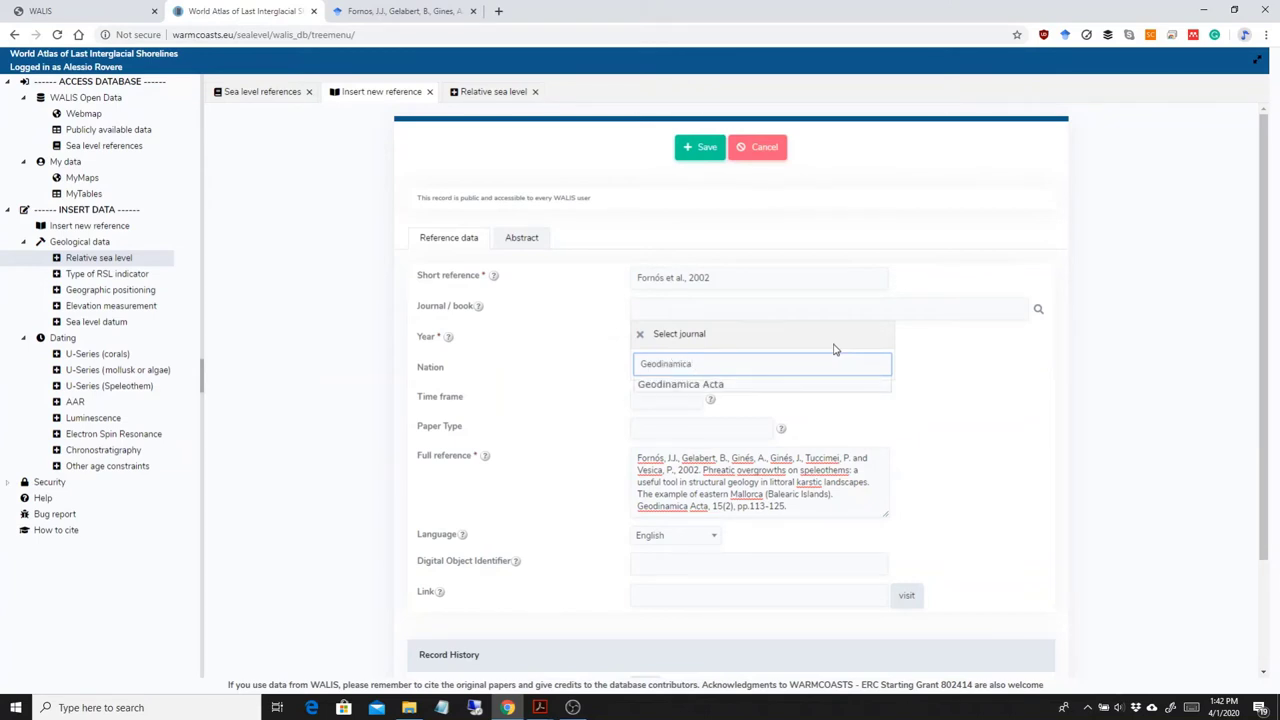
text( Acta)
click(762, 387)
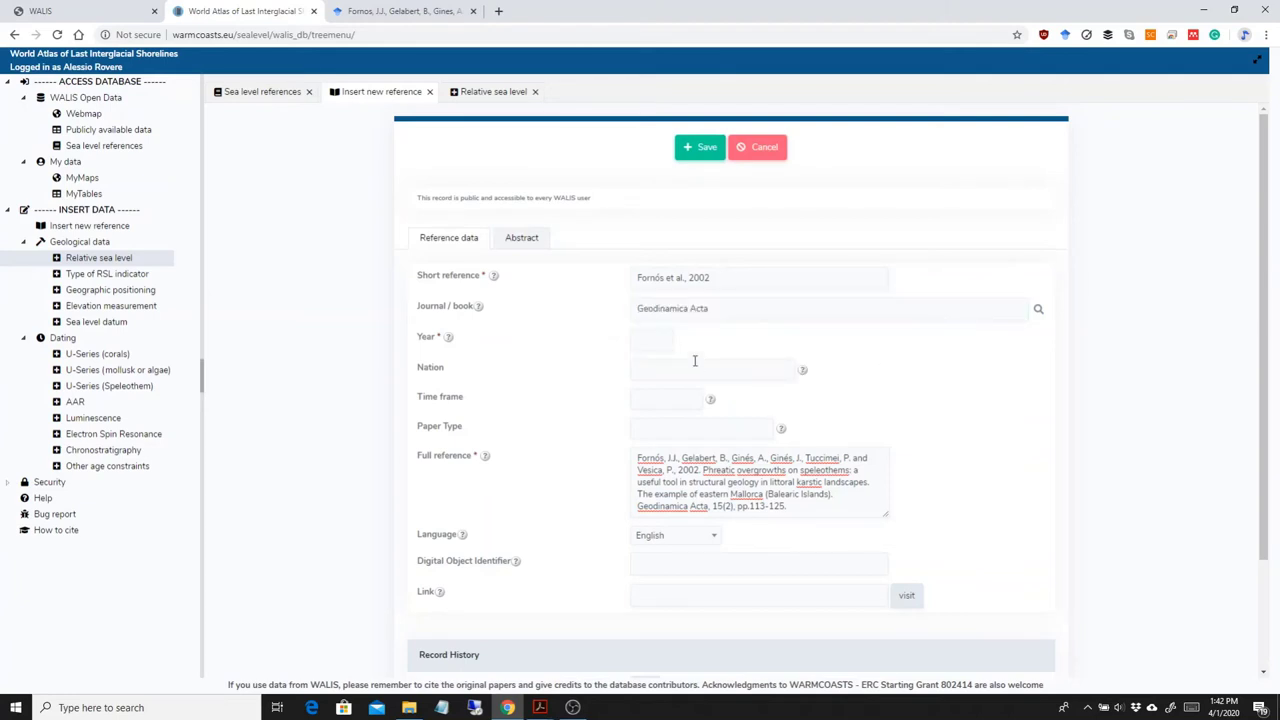
Enter year 2002 and nation Spain.
click(641, 341)
text(2002)
click(592, 376)
double_click(669, 341)
key(Tab)
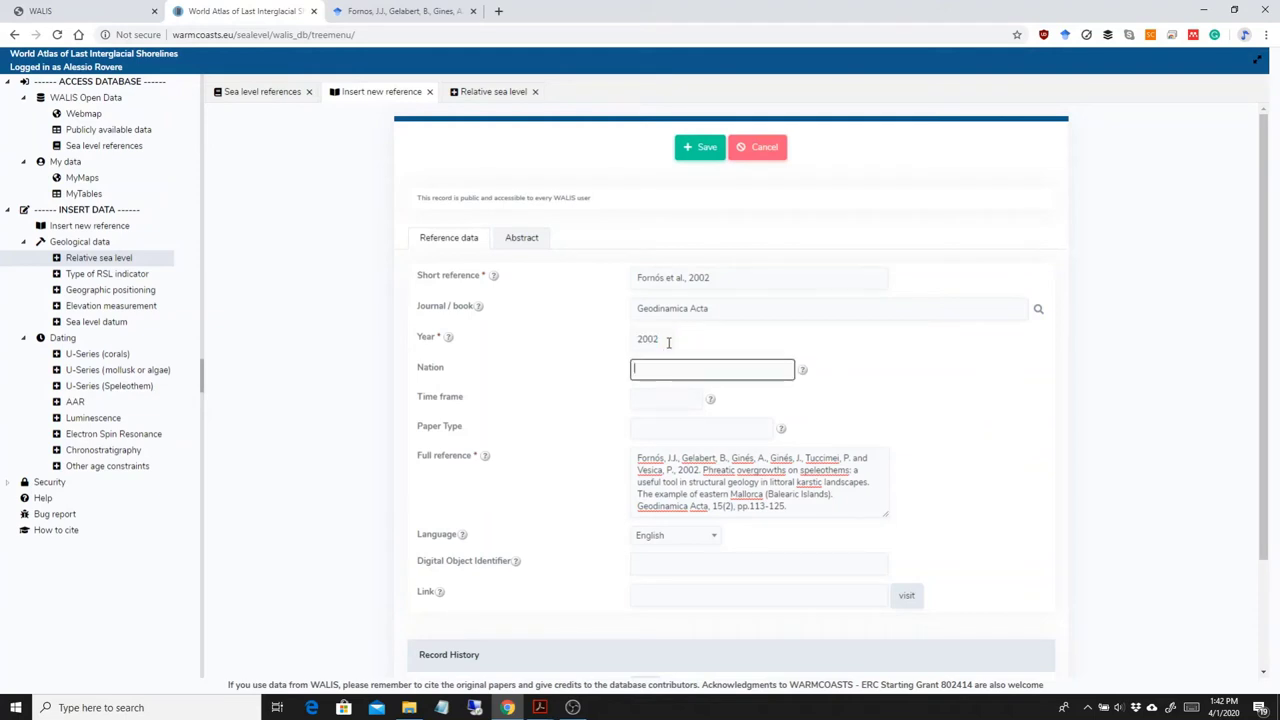
text(Spain)
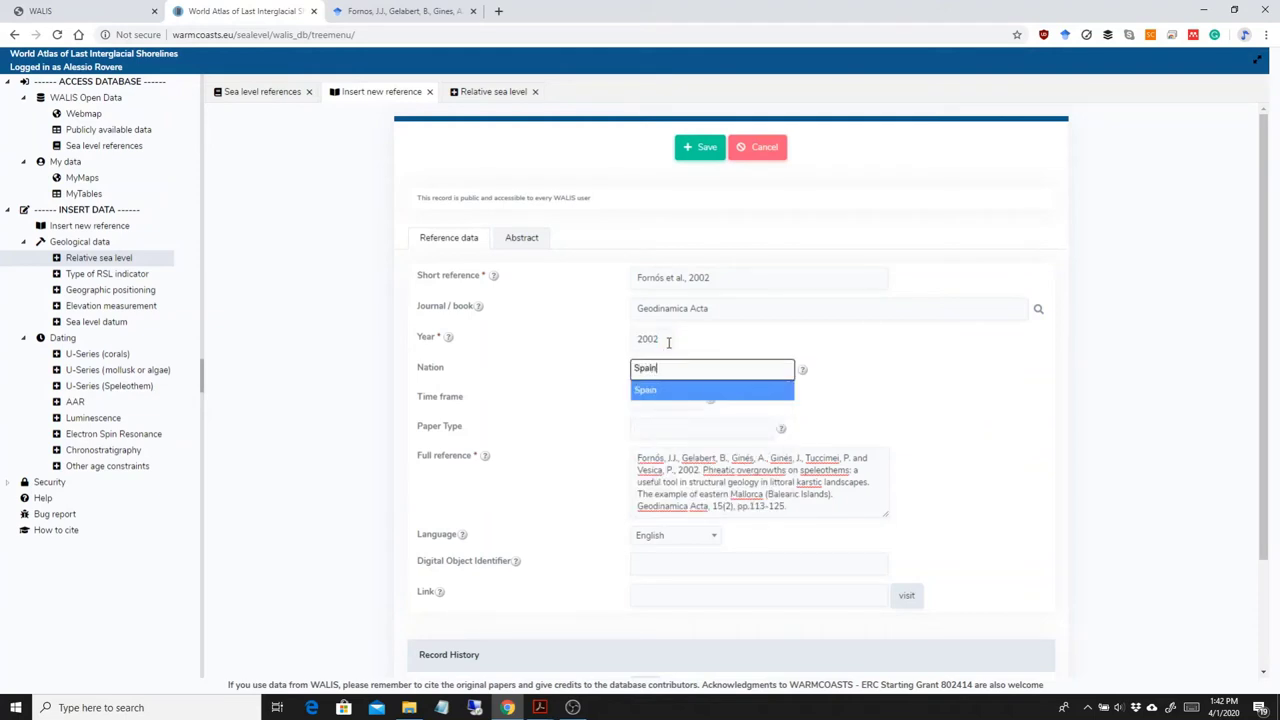
key(Return)
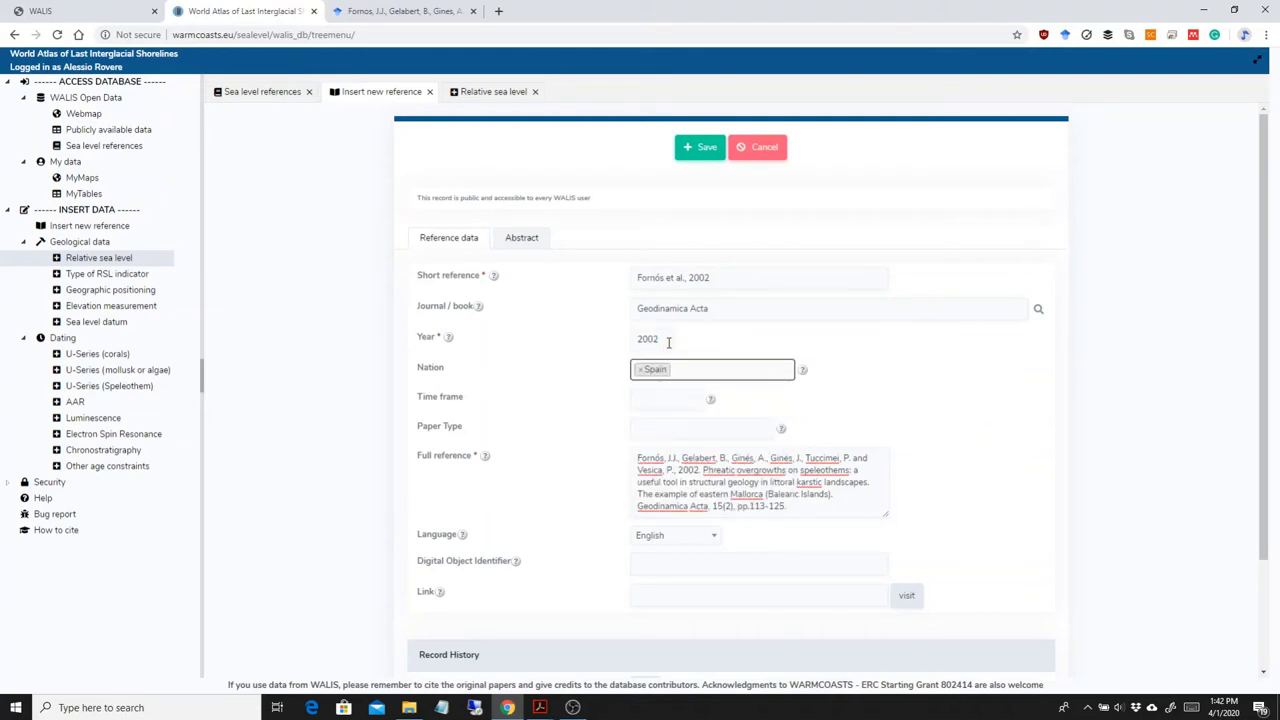
Choose time frame MIS 5 and paper type RSL indicators source.
click(666, 400)
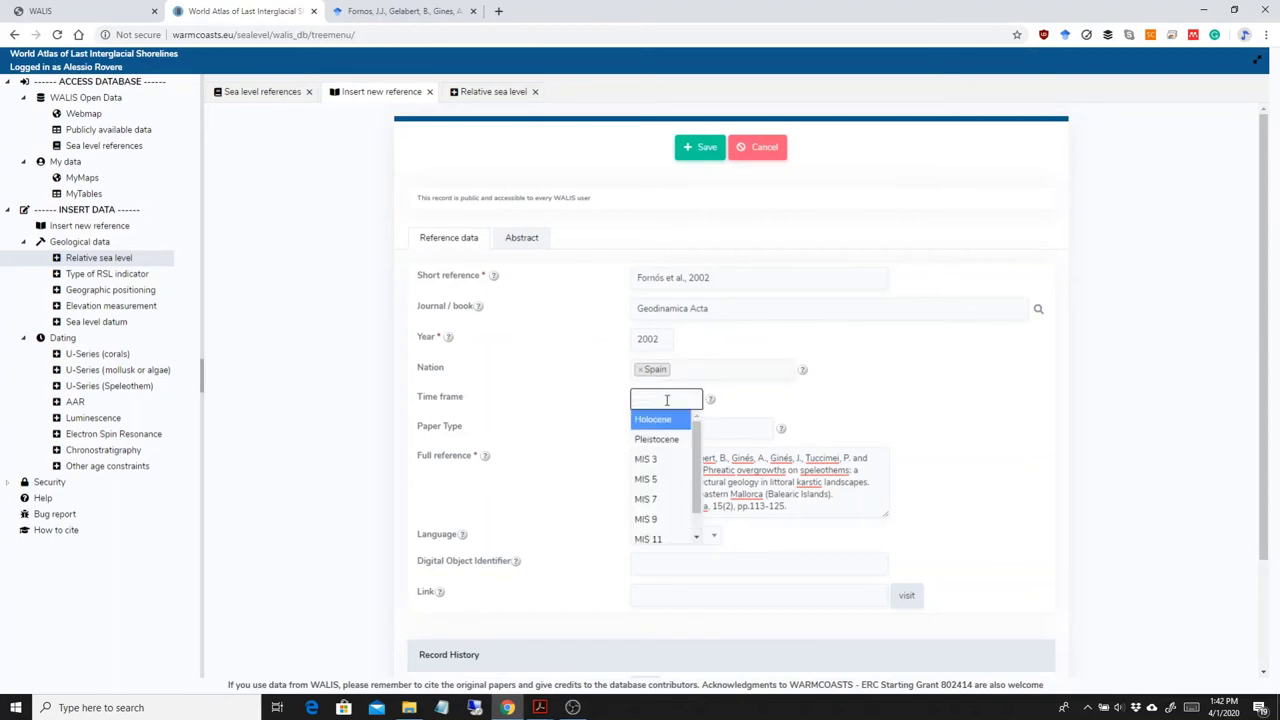
click(666, 480)
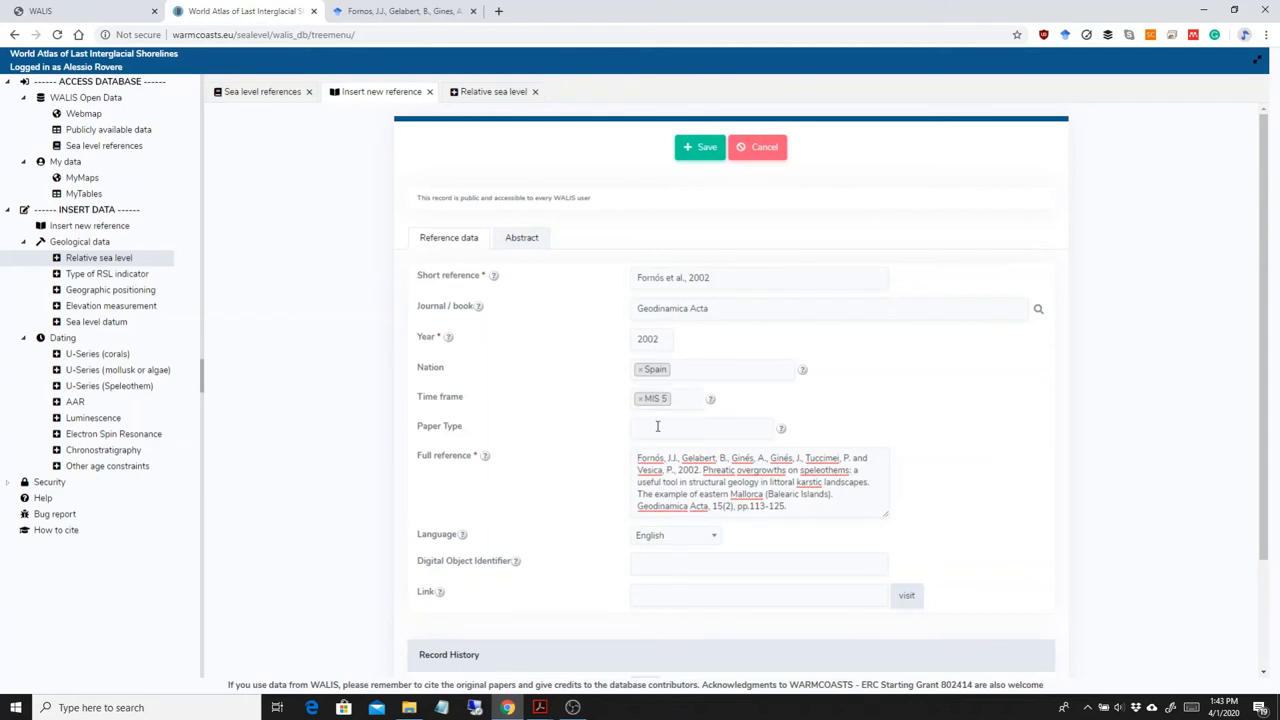
click(657, 426)
click(665, 448)
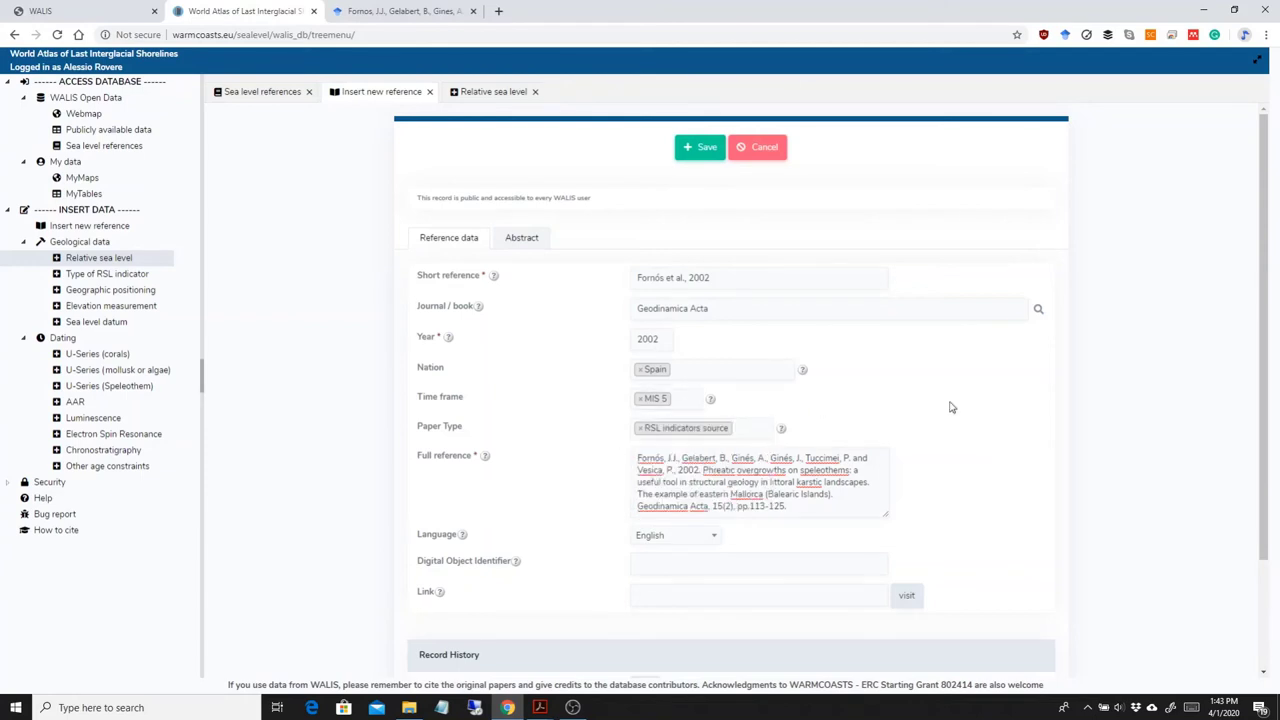
scroll(951, 407, down, 3)
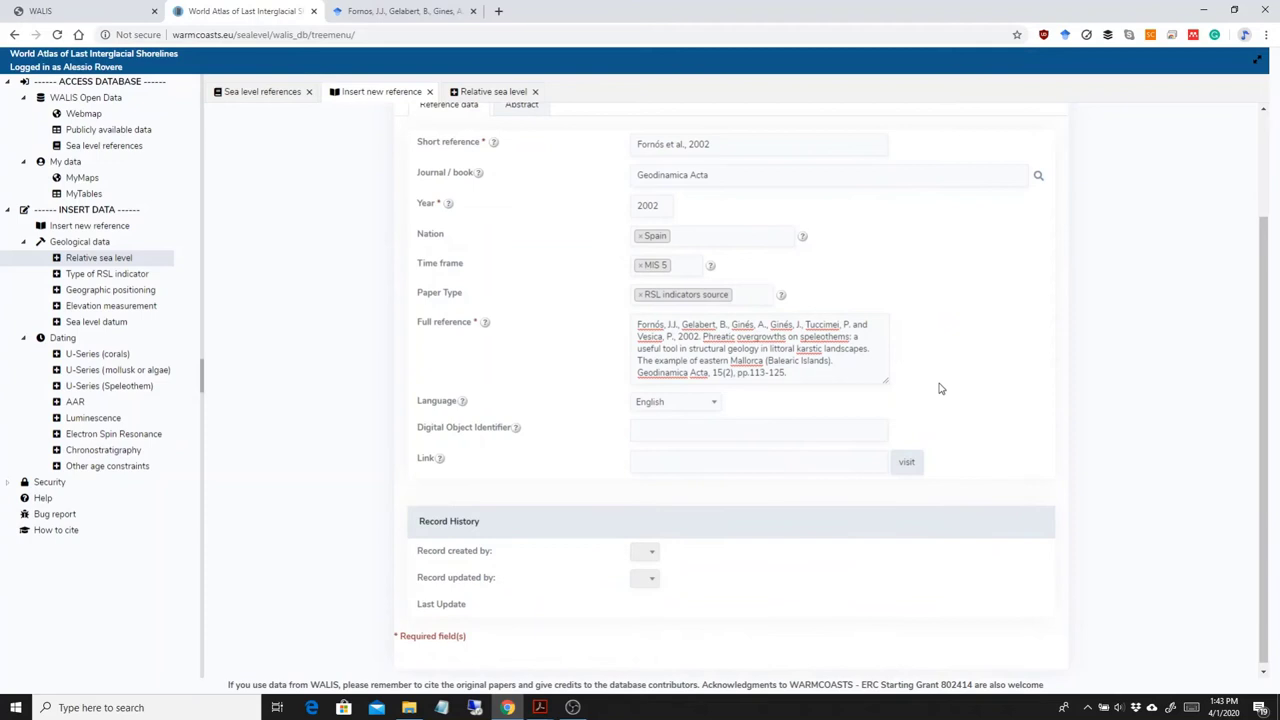
Return to the Scholar result for the Fornós 2002 paper and close the citation box.
scroll(1023, 380, up, 1)
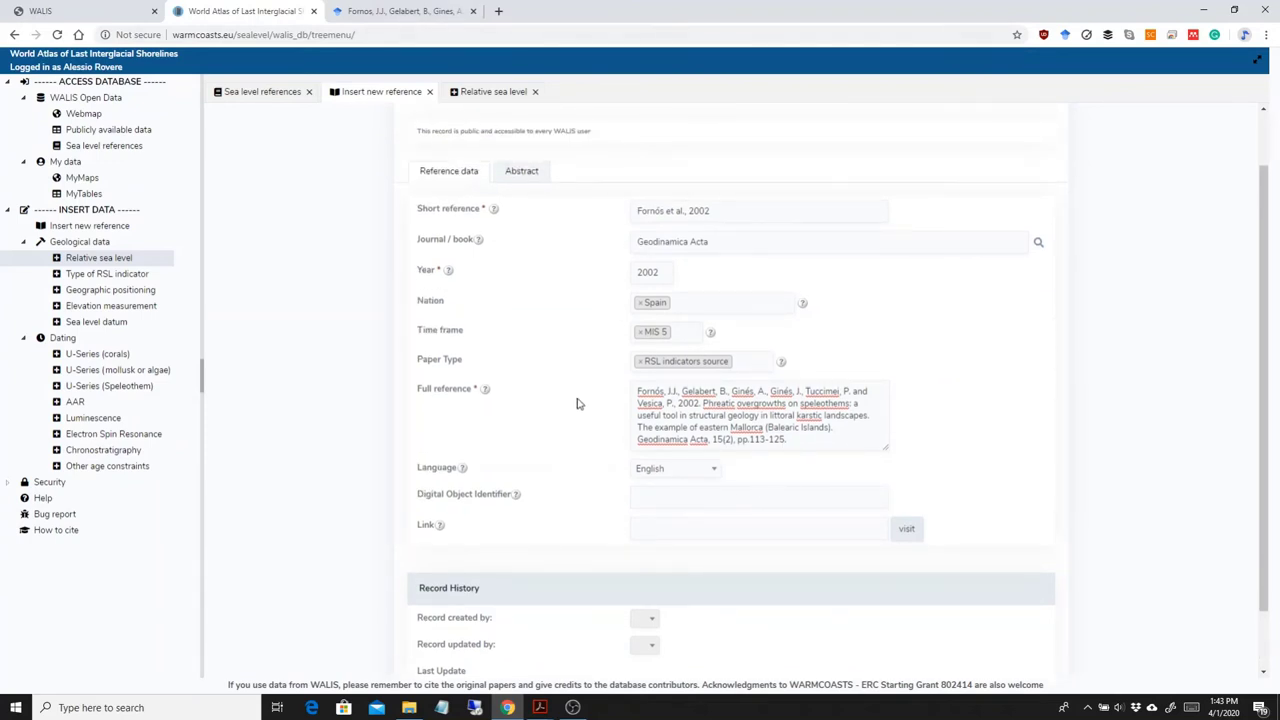
click(407, 12)
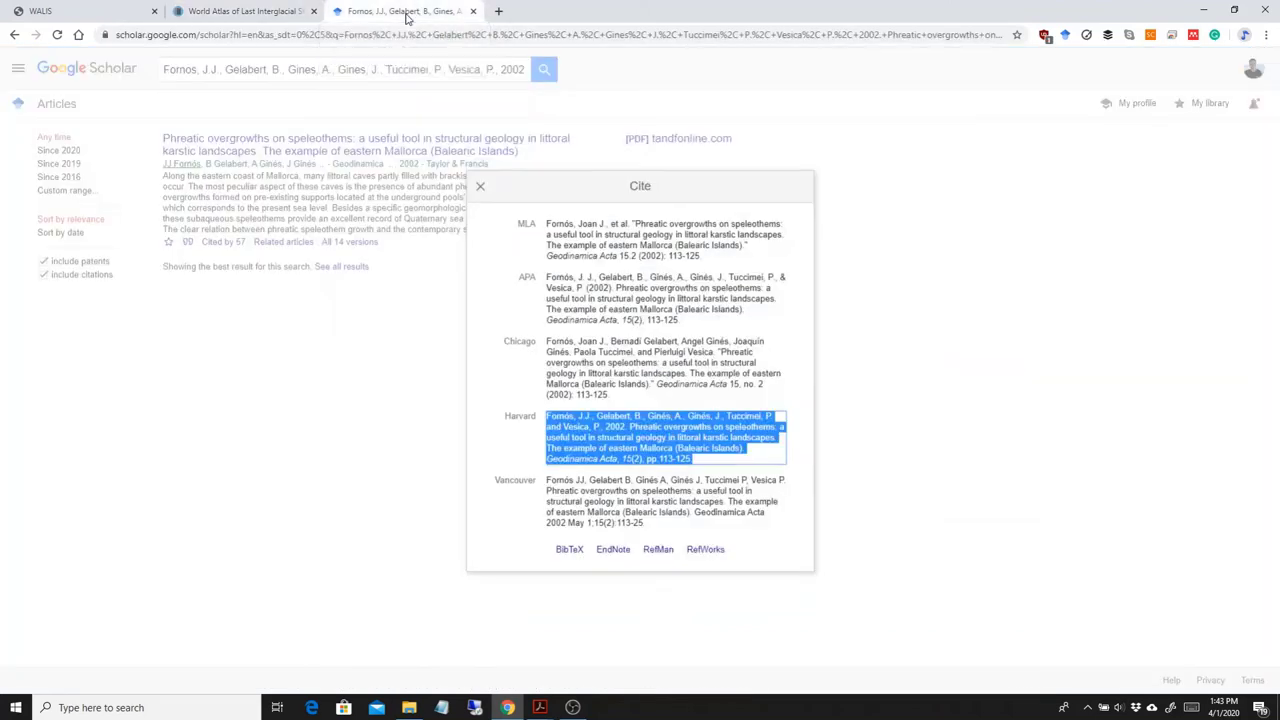
click(908, 394)
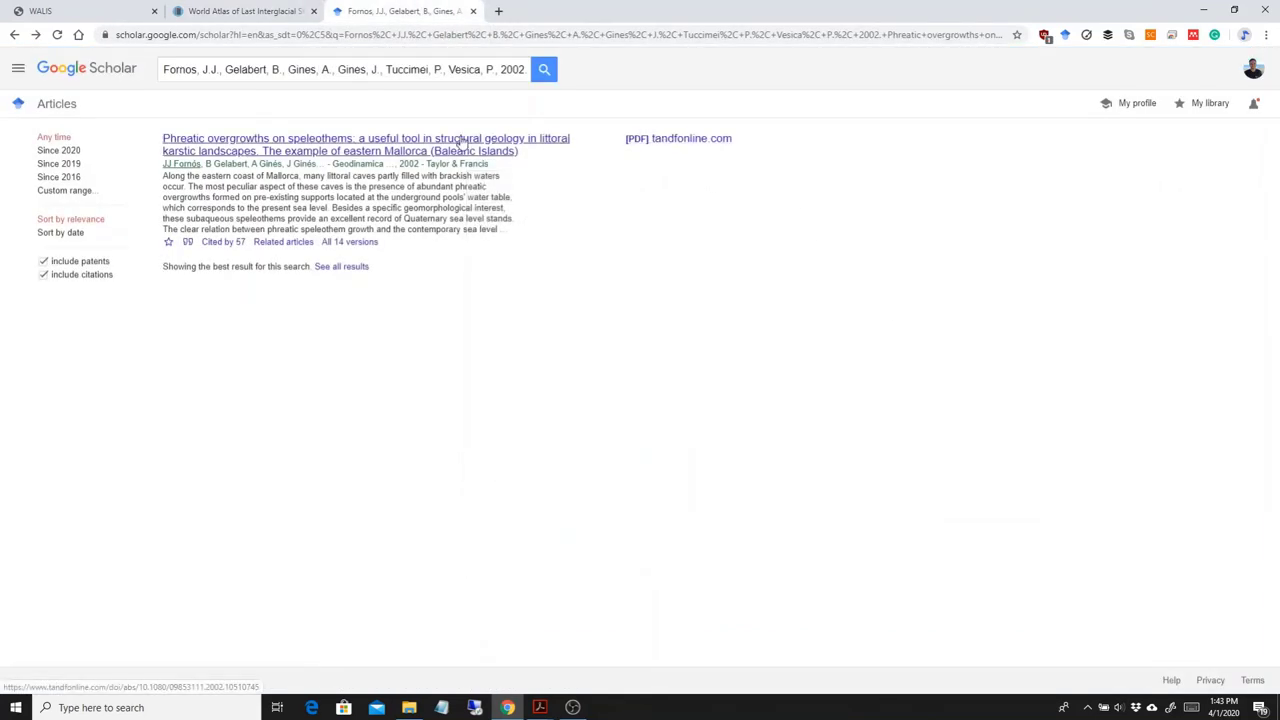
Open the paper's tandfonline.com page and copy its DOI link.
click(390, 150)
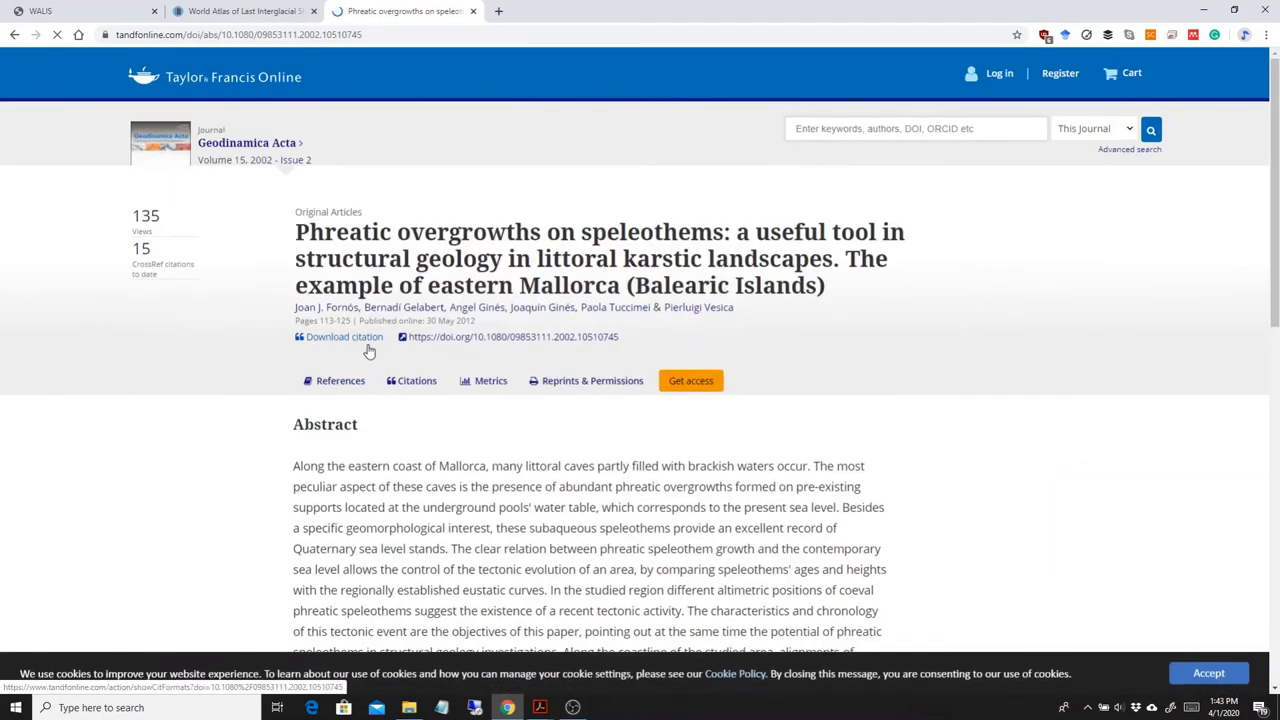
drag(616, 338, 411, 341)
key(ctrl+c)
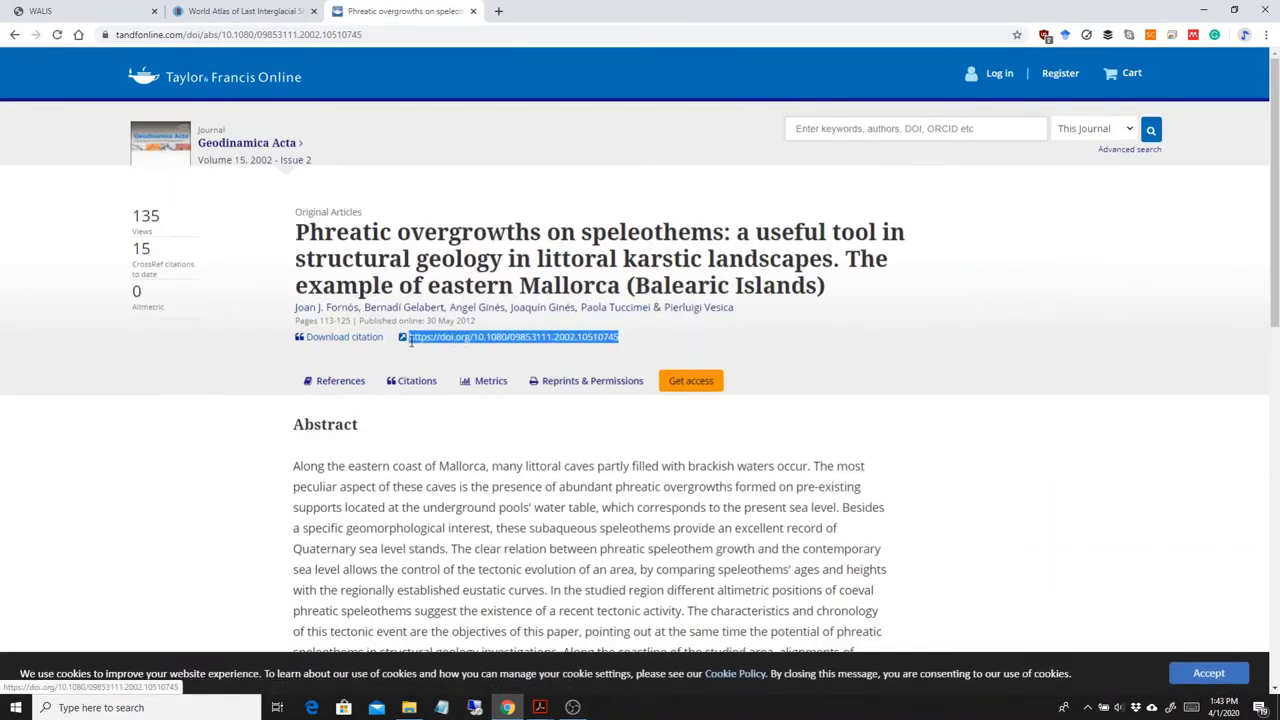
right_click(440, 339)
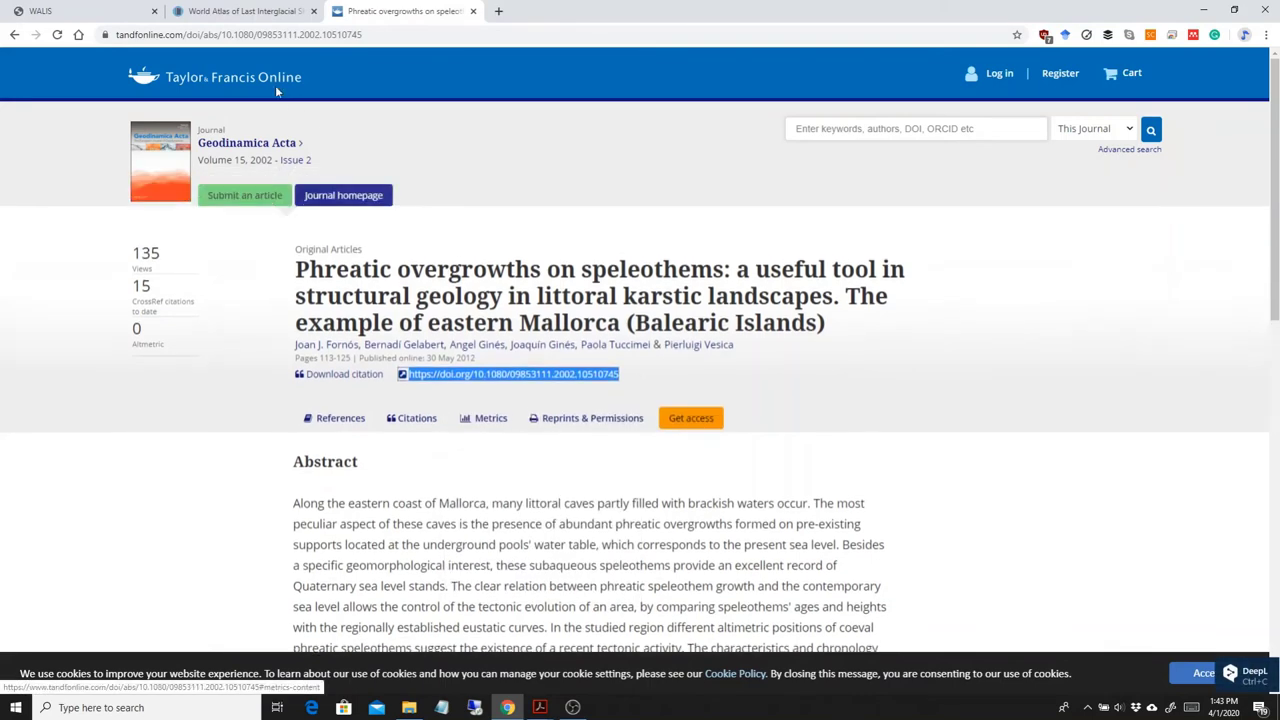
click(211, 15)
click(678, 499)
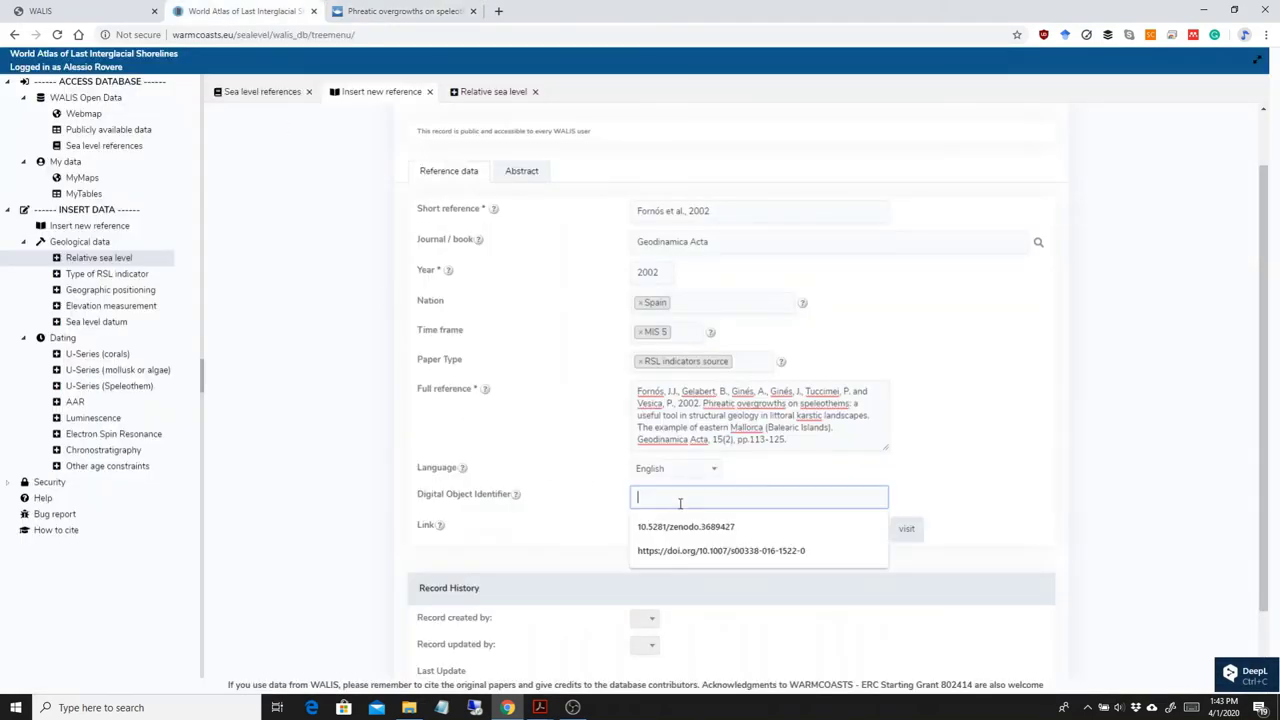
key(ctrl+v)
click(1038, 474)
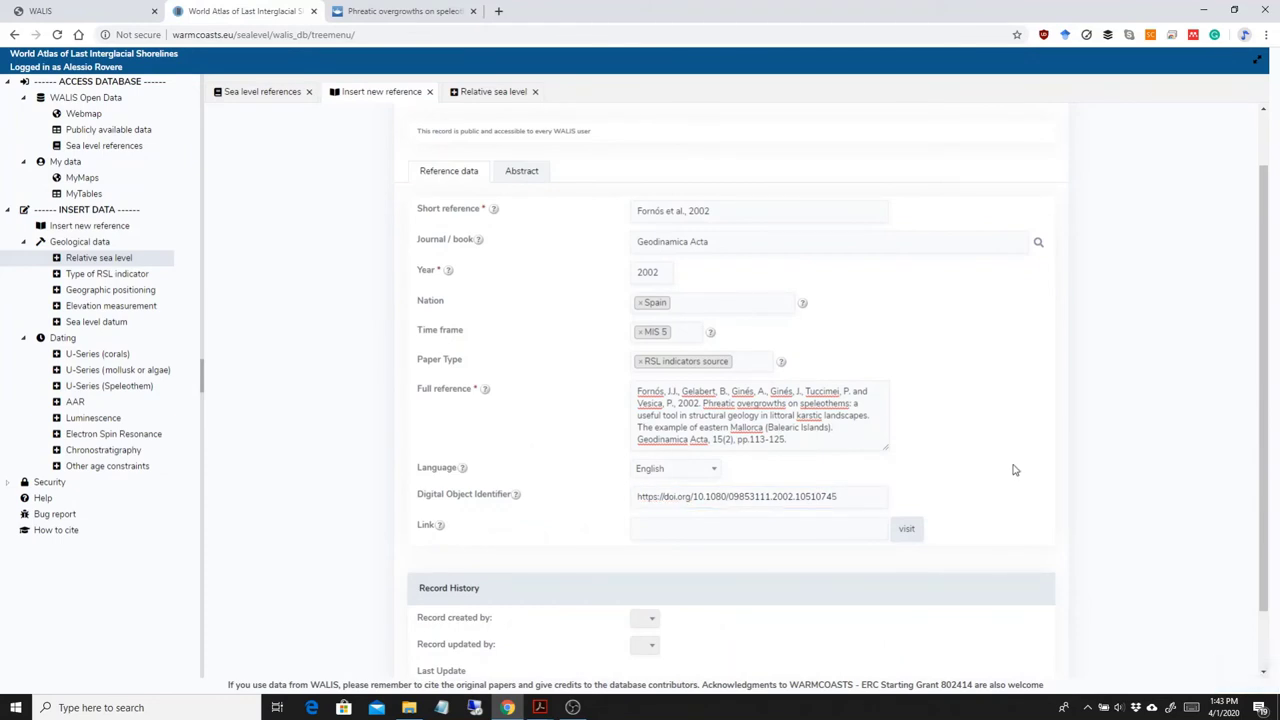
scroll(990, 445, up, 1)
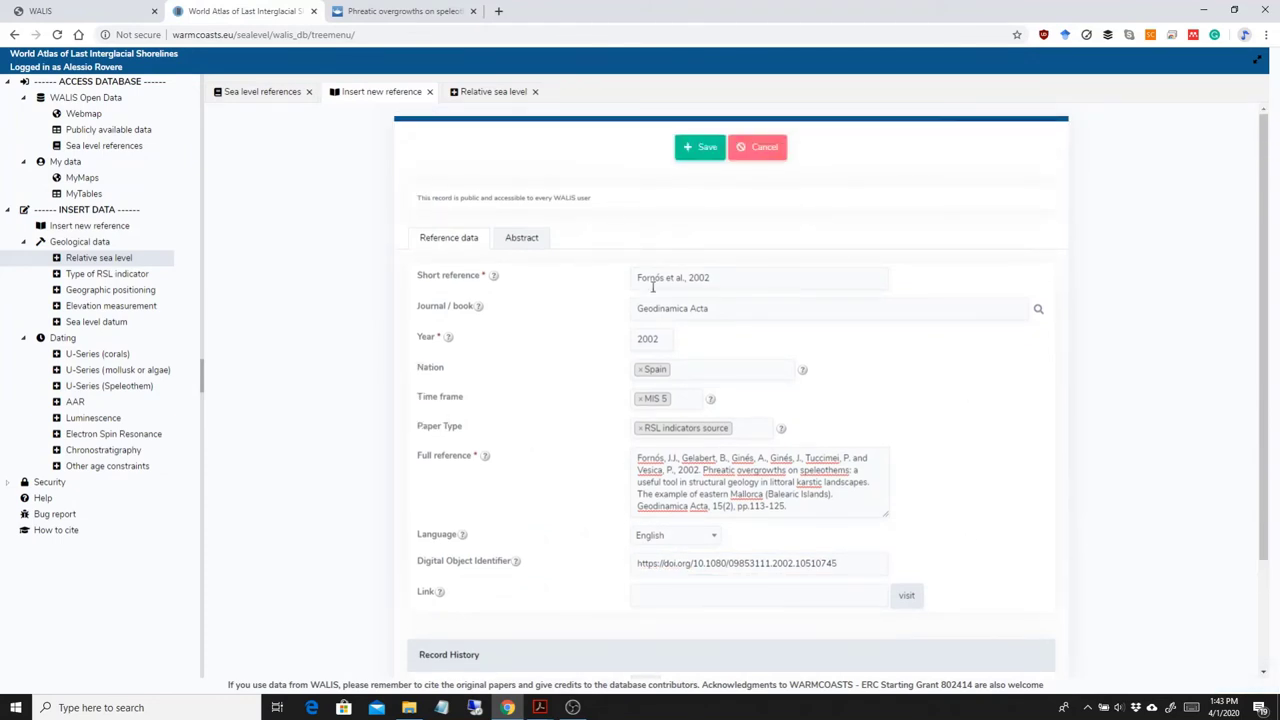
scroll(951, 447, down, 1)
scroll(956, 445, up, 1)
Save the Fornós et al., 2002 reference and close the old relative sea level record.
click(707, 149)
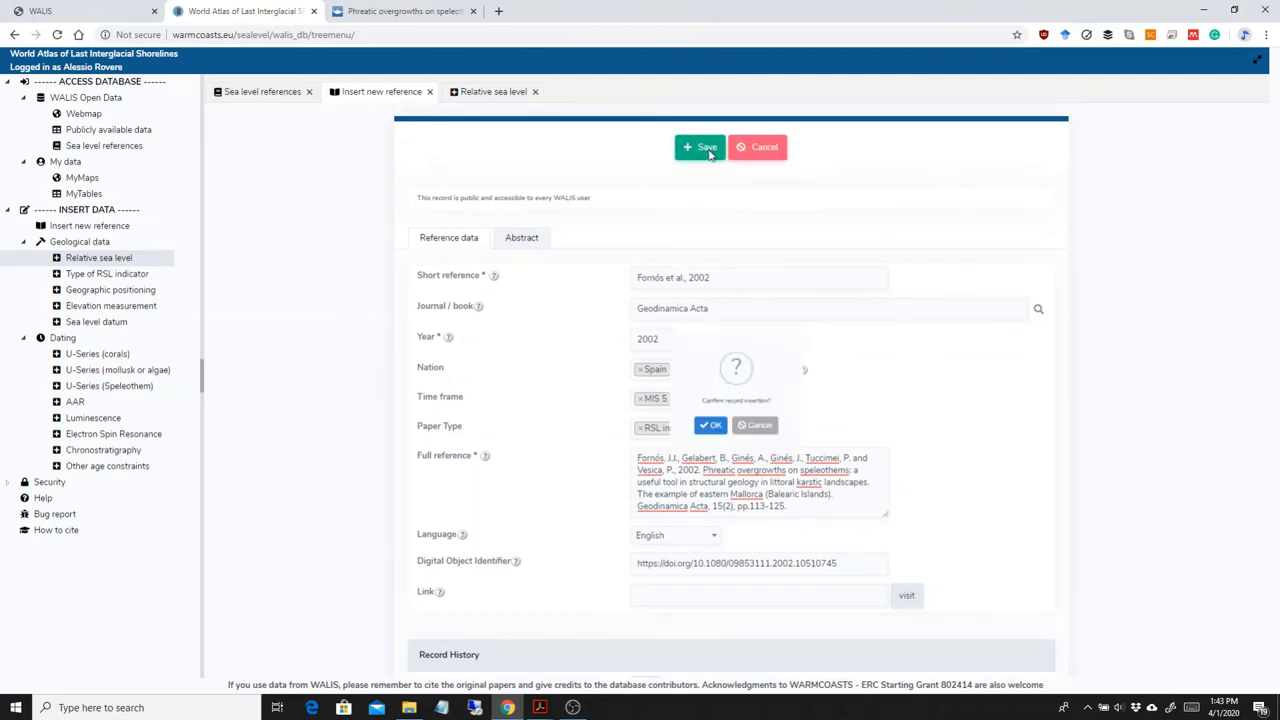
click(698, 440)
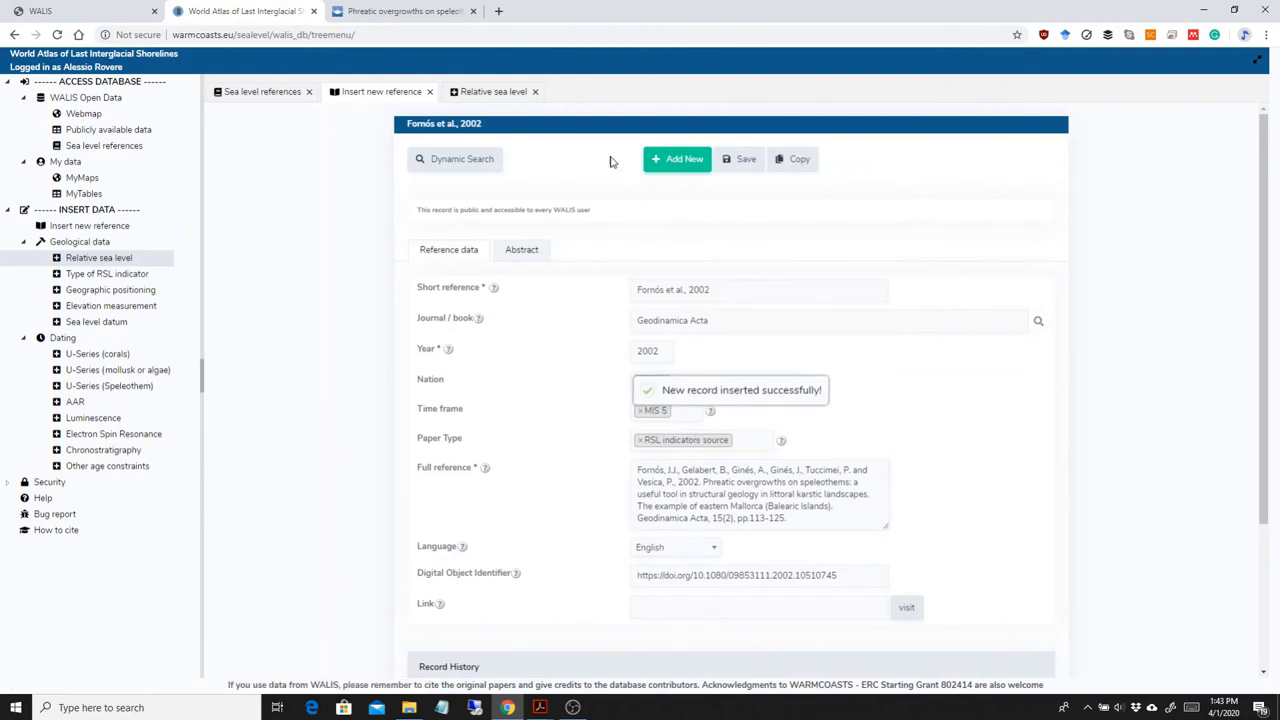
click(534, 91)
Add a blank relative sea level record and pick Fornós et al., 2002 – Geodinamica Acta as main reference.
click(101, 259)
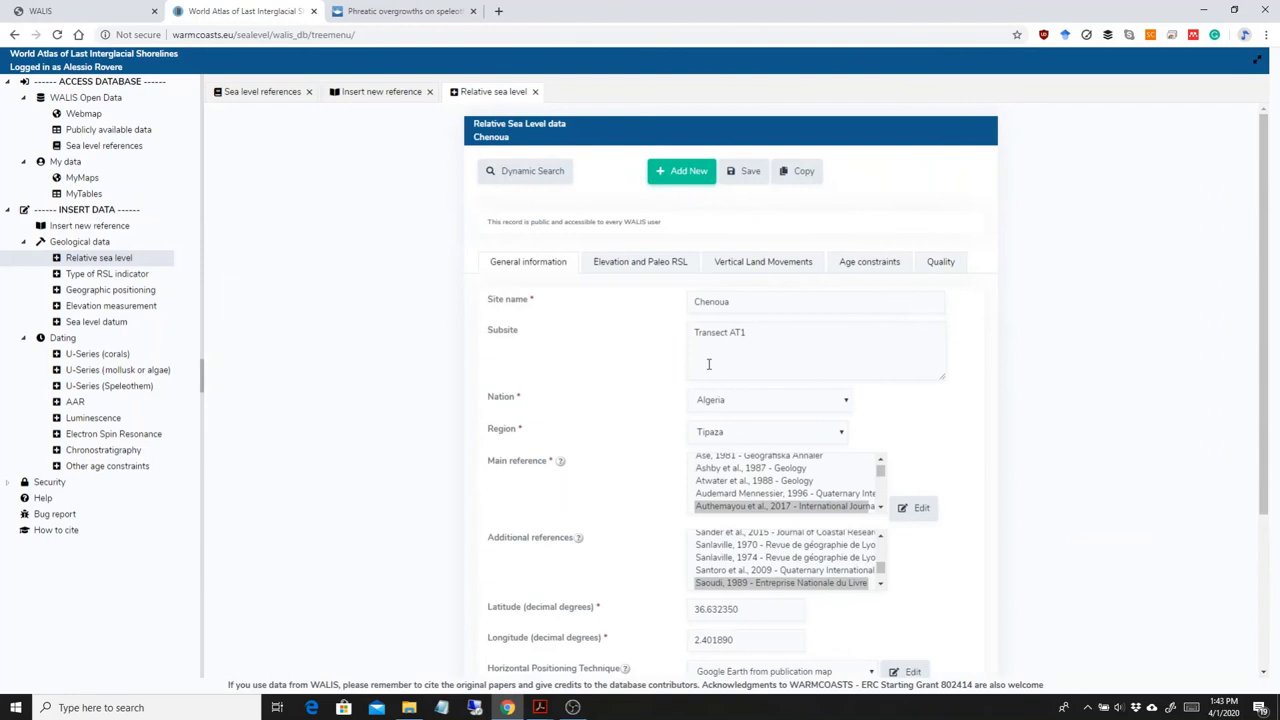
click(680, 184)
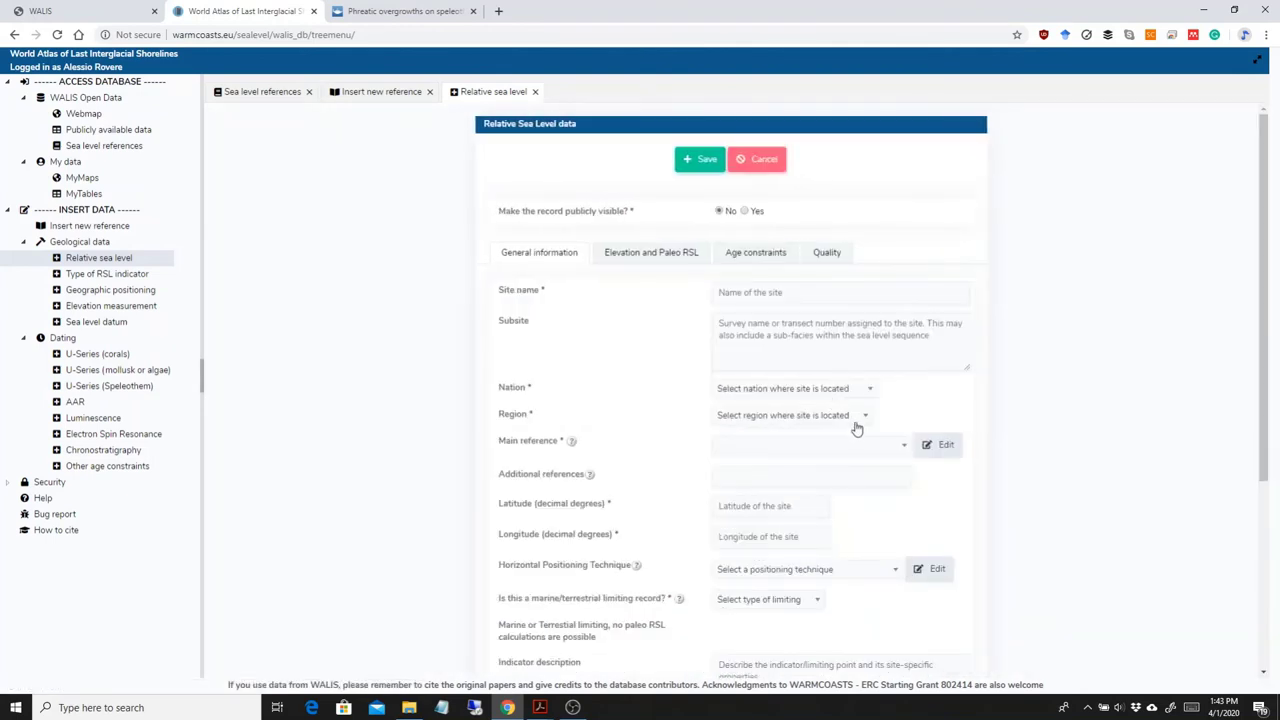
click(755, 450)
text(Form)
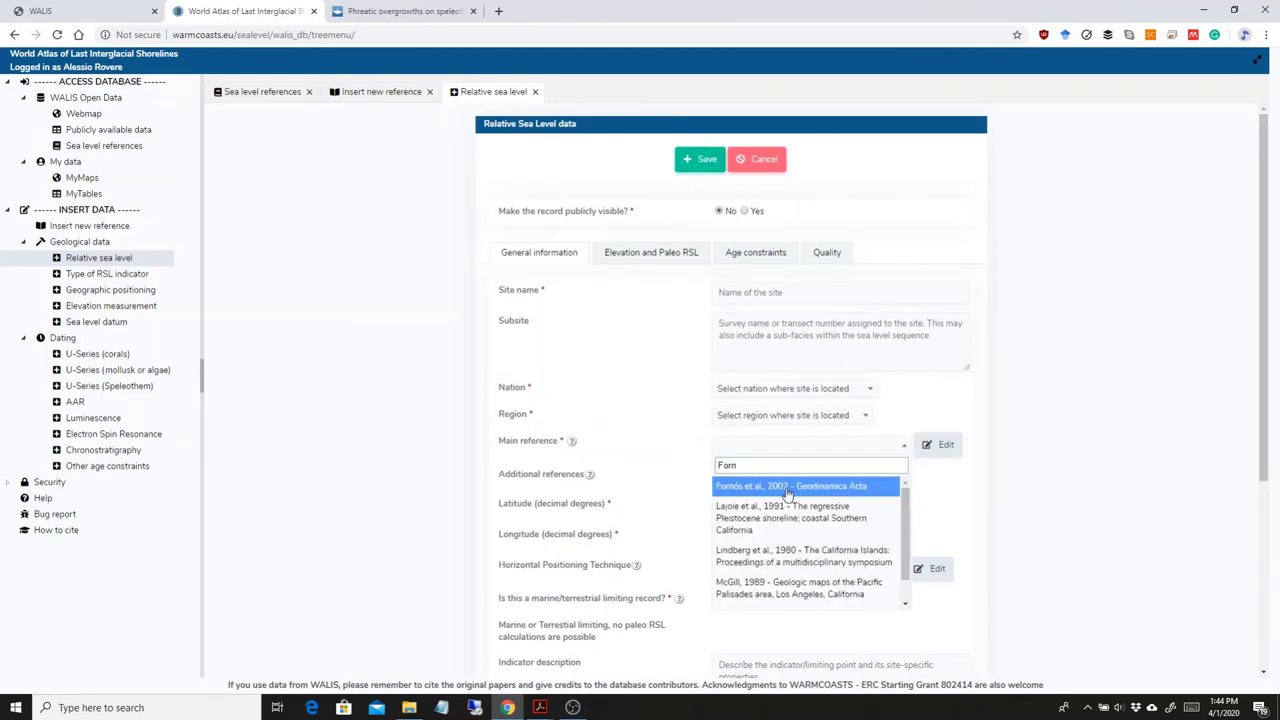
click(786, 487)
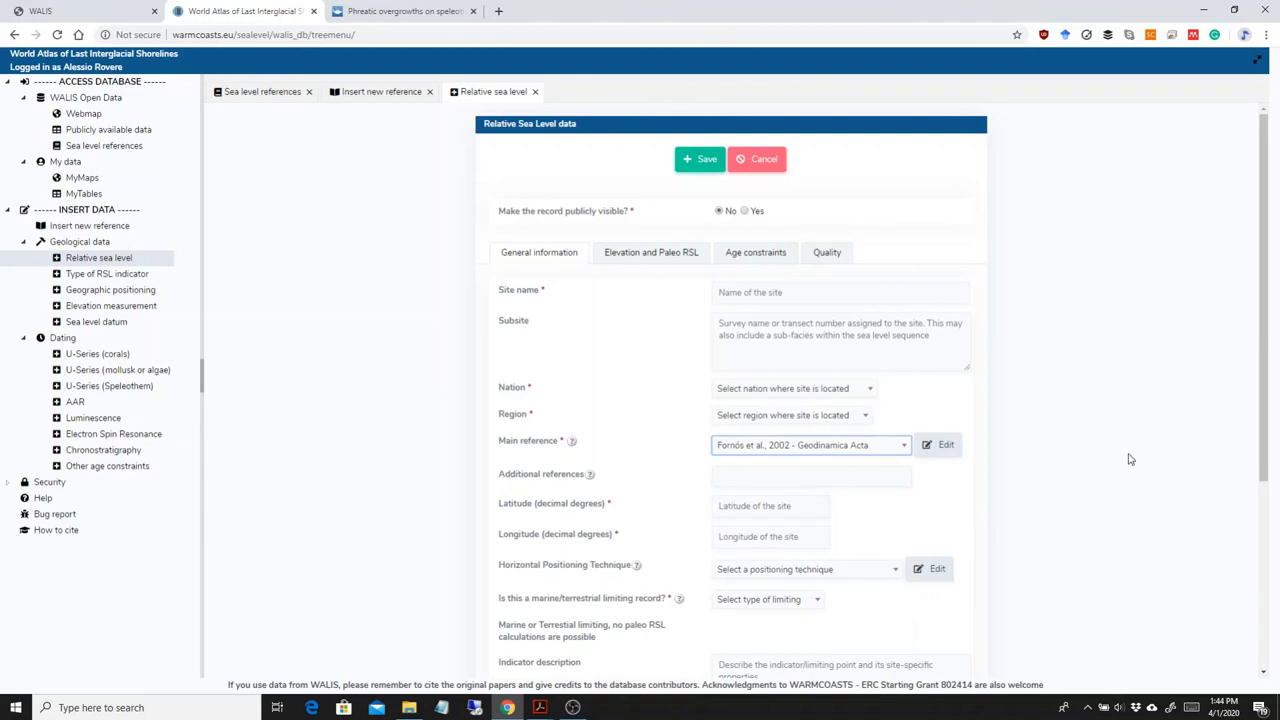